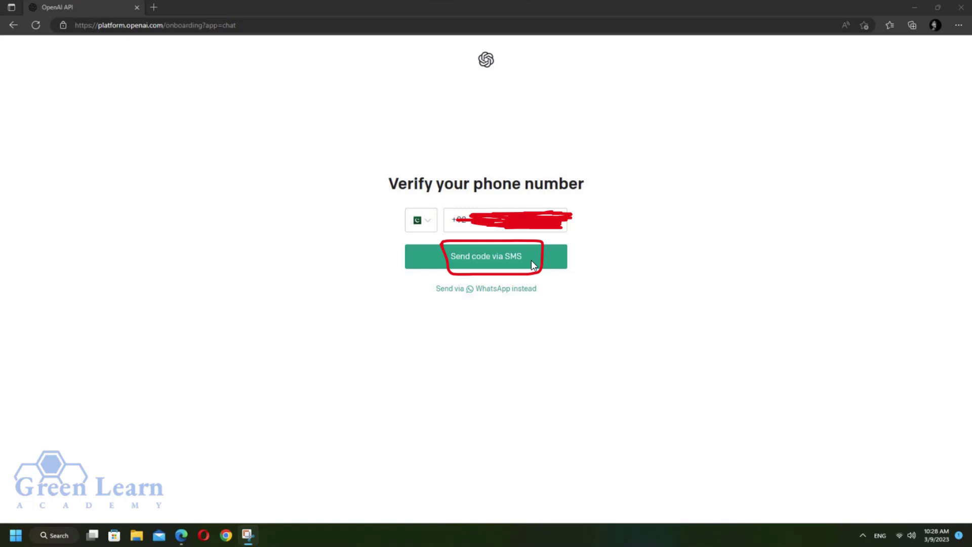
Step: Verify the phone by SMS code and dismiss the research-preview and feedback welcome notices
{"action": "left_click", "coordinate": [504, 251]}
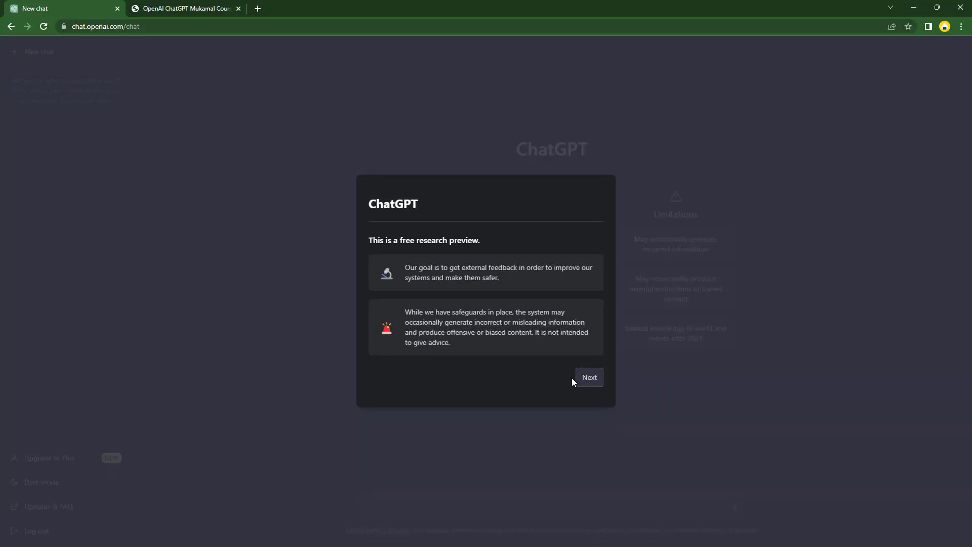
{"action": "left_click", "coordinate": [588, 378]}
{"action": "left_click", "coordinate": [591, 373]}
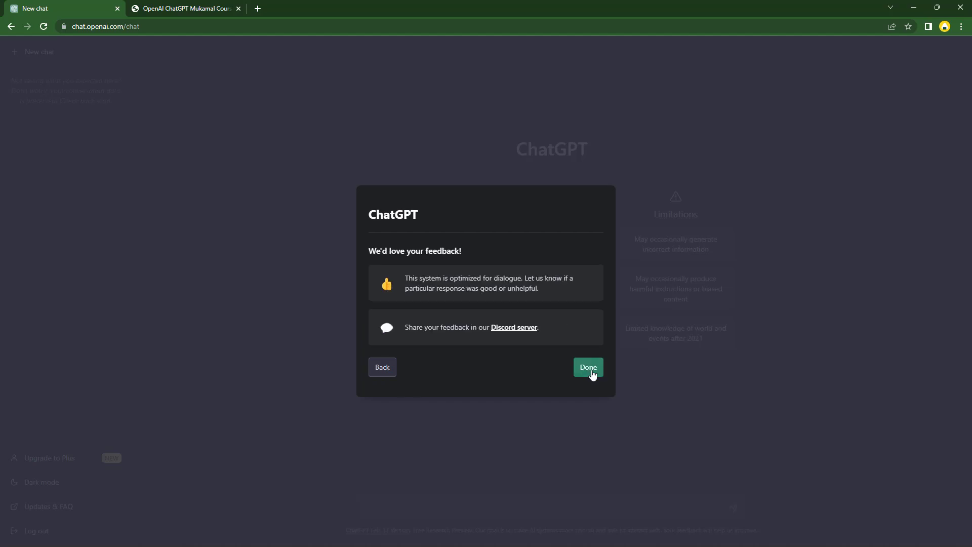
{"action": "left_click", "coordinate": [590, 369]}
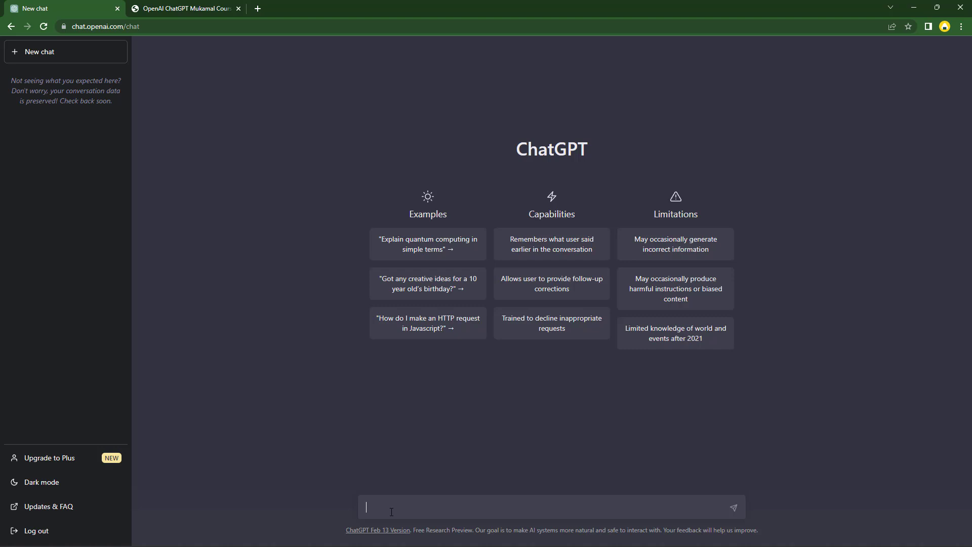
Step: Clear the stray test characters and send 'Hi ChatGPT,' as the first message
{"action": "type", "text": "KJDSAHFKASDHFKAS"}
{"action": "key", "text": "BackSpace"}
{"action": "key", "text": "BackSpace"}
{"action": "key", "text": "BackSpace"}
{"action": "key", "text": "BackSpace"}
{"action": "key", "text": "BackSpace"}
{"action": "key", "text": "BackSpace"}
{"action": "key", "text": "BackSpace"}
{"action": "key", "text": "BackSpace"}
{"action": "key", "text": "BackSpace"}
{"action": "key", "text": "BackSpace"}
{"action": "key", "text": "BackSpace"}
{"action": "key", "text": "BackSpace"}
{"action": "key", "text": "BackSpace"}
{"action": "key", "text": "BackSpace"}
{"action": "key", "text": "BackSpace"}
{"action": "key", "text": "BackSpace"}
{"action": "type", "text": "AH"}
{"action": "key", "text": "BackSpace"}
{"action": "key", "text": "BackSpace"}
{"action": "type", "text": "Hi ChatGPT,"}
{"action": "key", "text": "Return"}
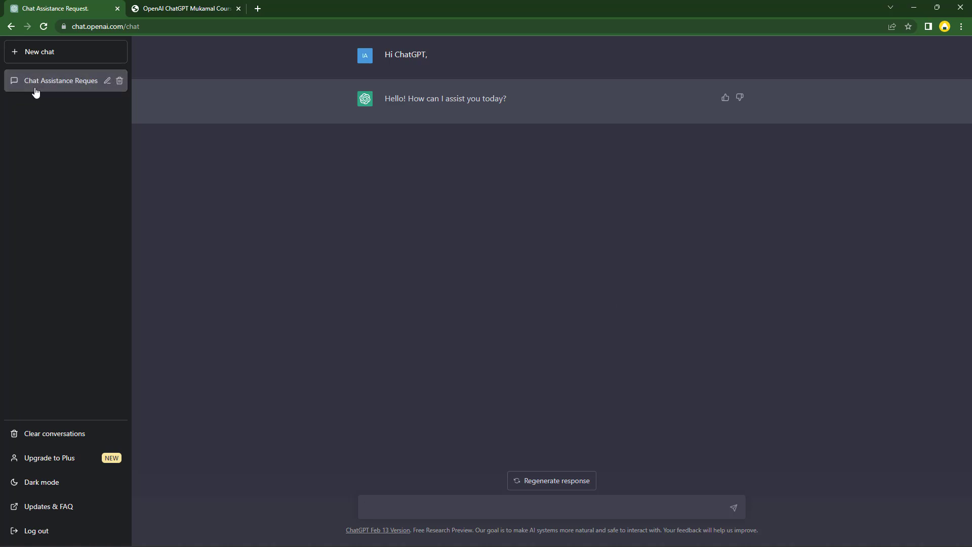
Step: Retitle the 'Chat Assistance Request' conversation as 'Internet Information' in the sidebar
{"action": "left_click", "coordinate": [107, 83]}
{"action": "triple_click", "coordinate": [62, 82]}
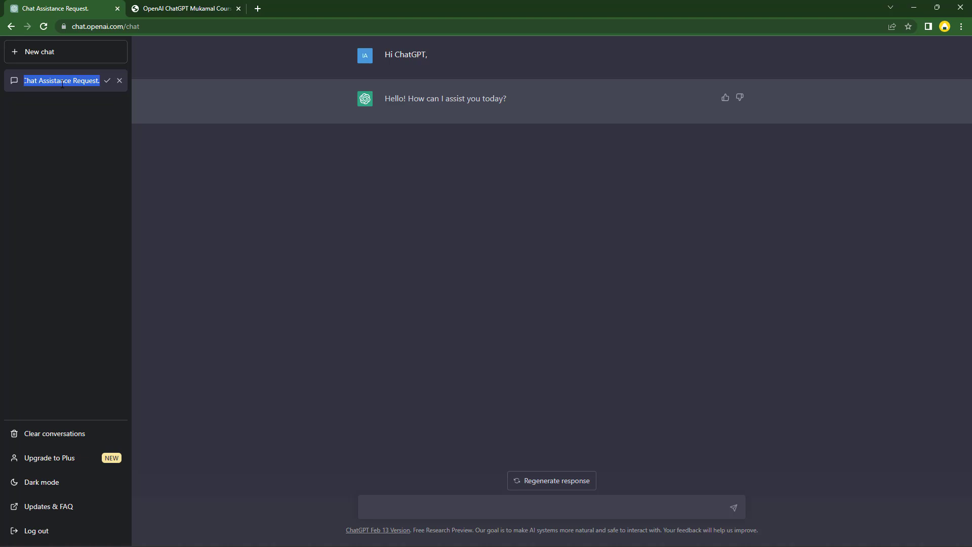
{"action": "type", "text": "Internet Information"}
{"action": "key", "text": "Return"}
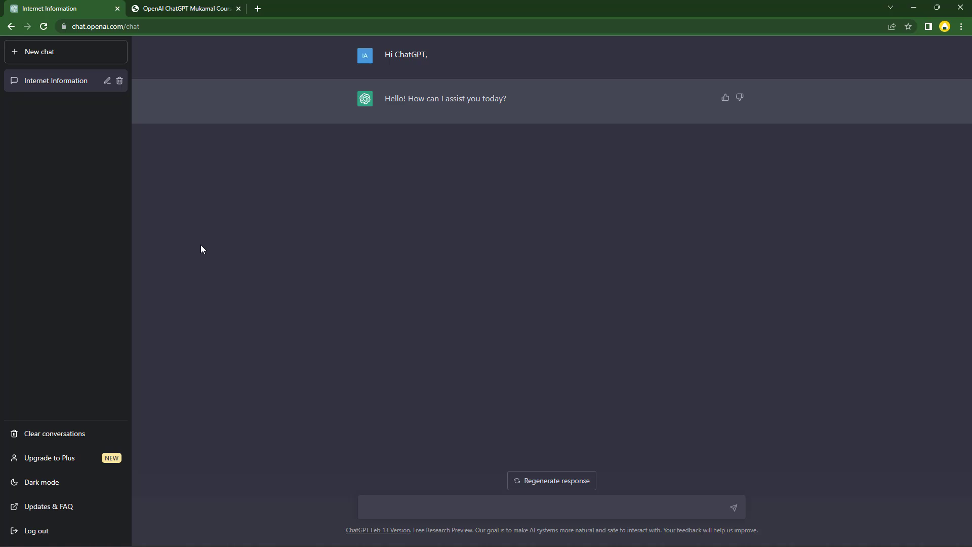
Step: Start a new chat and ask 'What is your name?'
{"action": "left_click", "coordinate": [40, 53]}
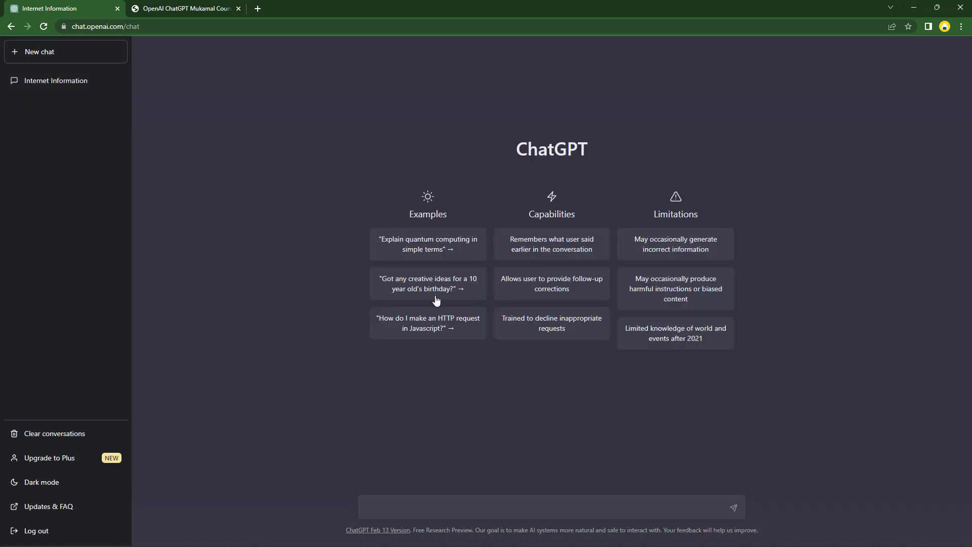
{"action": "left_click", "coordinate": [420, 502]}
{"action": "type", "text": "What is your name?"}
{"action": "key", "text": "Return"}
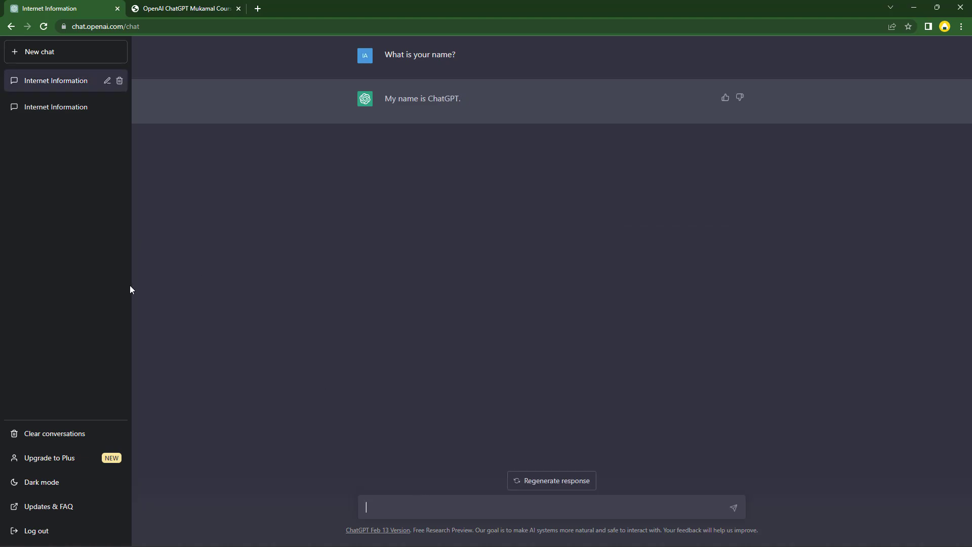
Step: Rename the new conversation to 'What is your name'
{"action": "left_click", "coordinate": [106, 81]}
{"action": "triple_click", "coordinate": [74, 81]}
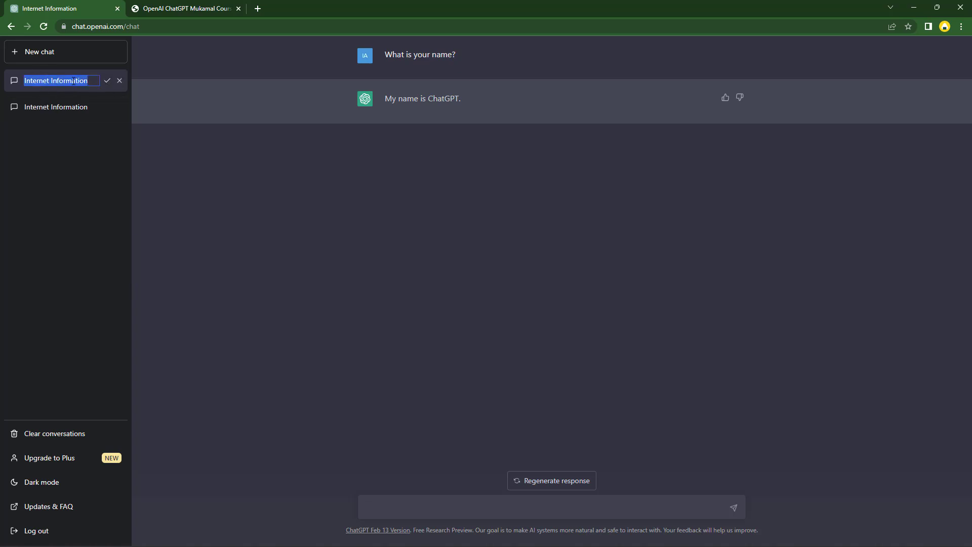
{"action": "type", "text": "What "}
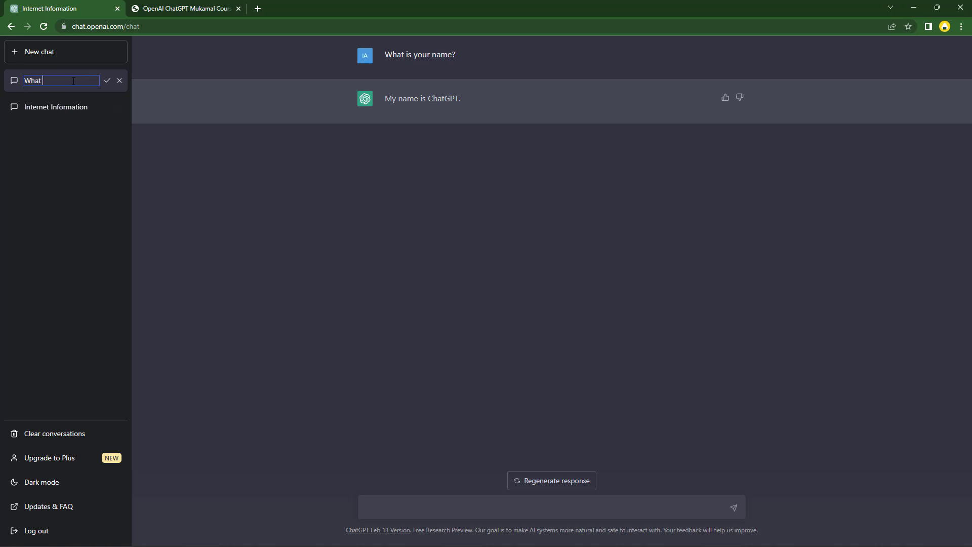
{"action": "type", "text": "is your name?"}
{"action": "key", "text": "Return"}
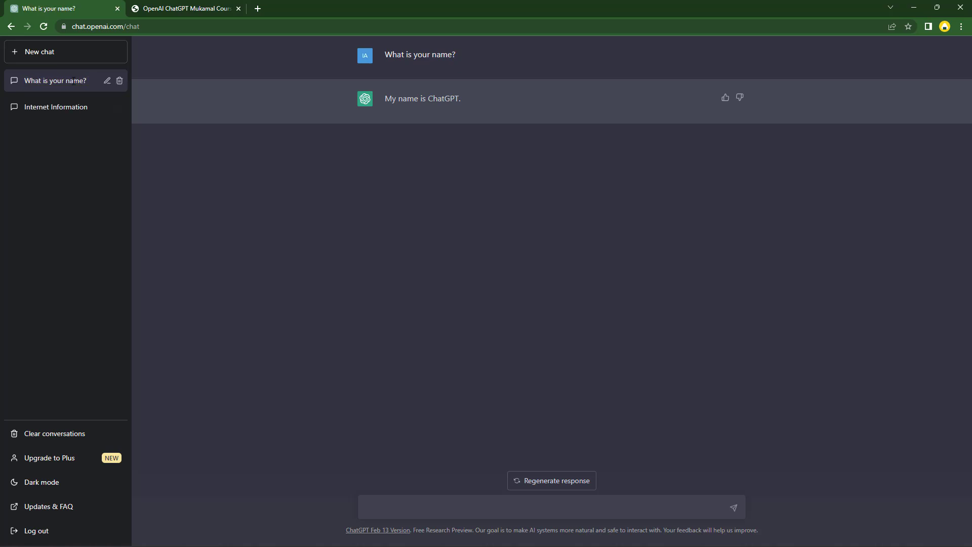
Step: Switch back and forth between the 'Internet Information' and 'What is your name?' chats
{"action": "left_click", "coordinate": [66, 108]}
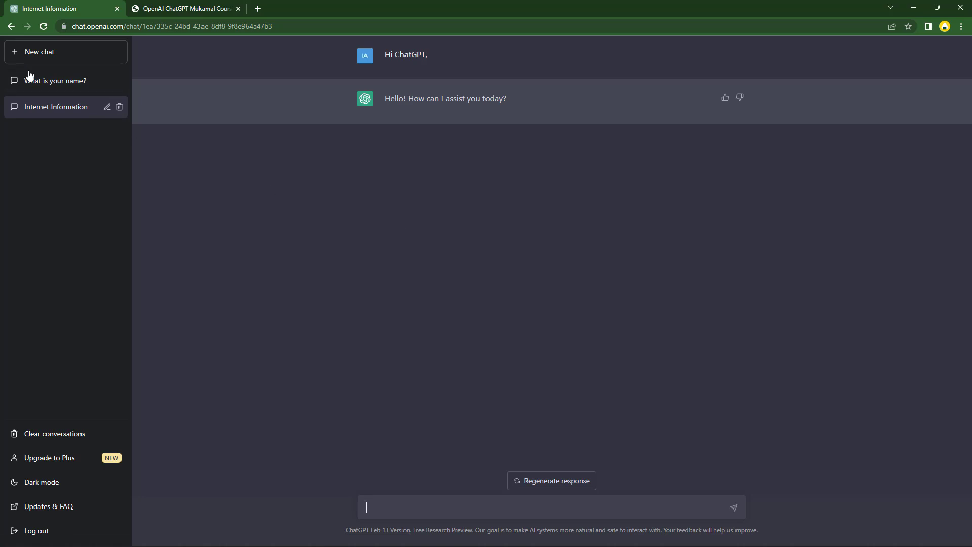
{"action": "left_click", "coordinate": [42, 83]}
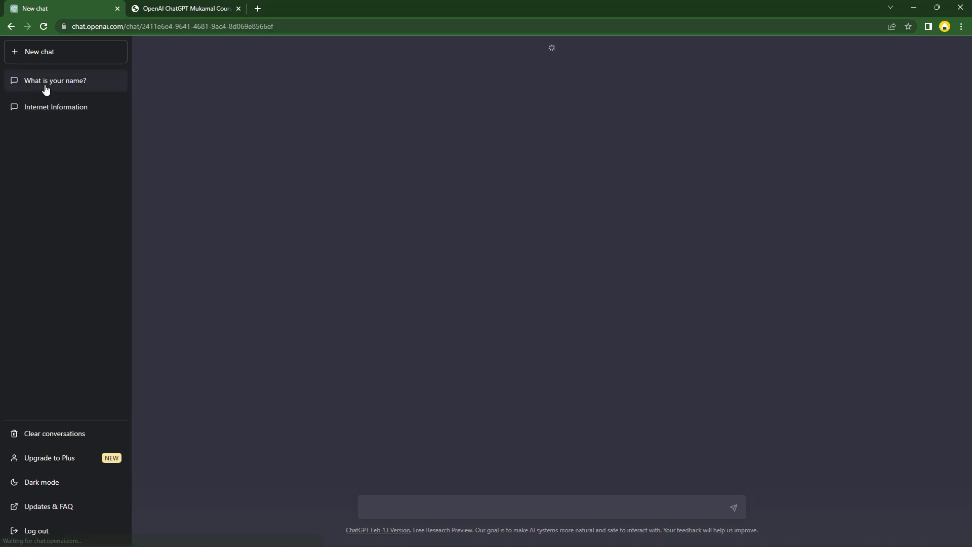
{"action": "left_click", "coordinate": [57, 113]}
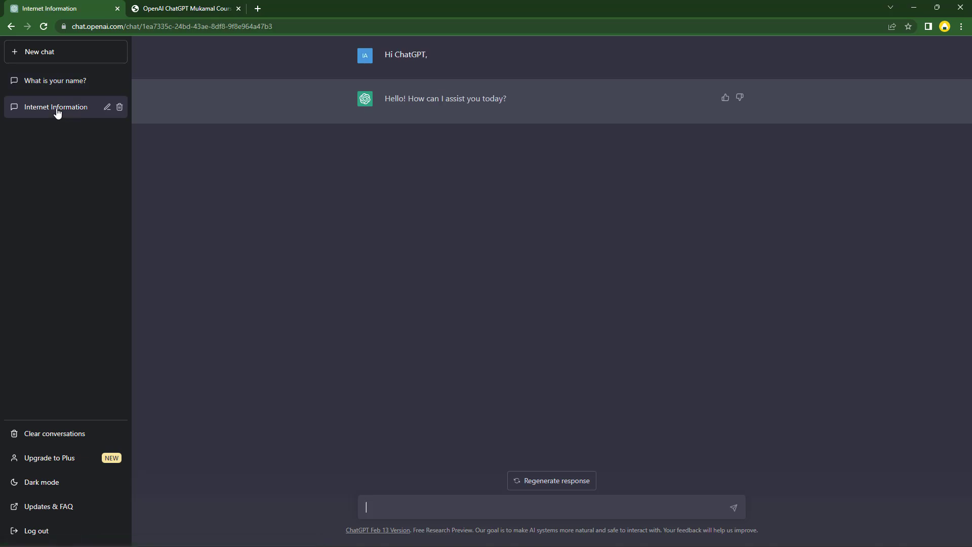
{"action": "left_click", "coordinate": [52, 90]}
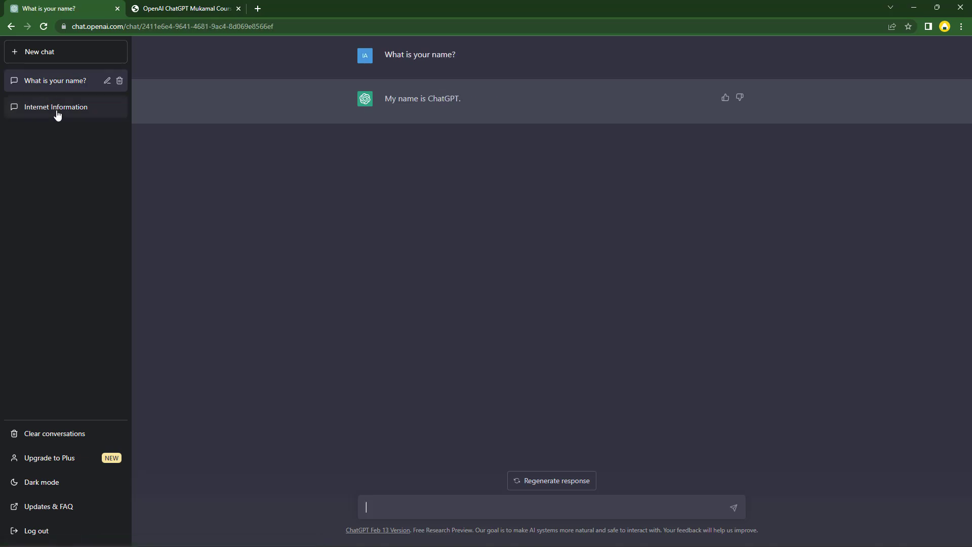
{"action": "left_click", "coordinate": [54, 109]}
Step: Return to the 'What is your name?' chat and switch the interface to light mode
{"action": "left_click", "coordinate": [54, 82]}
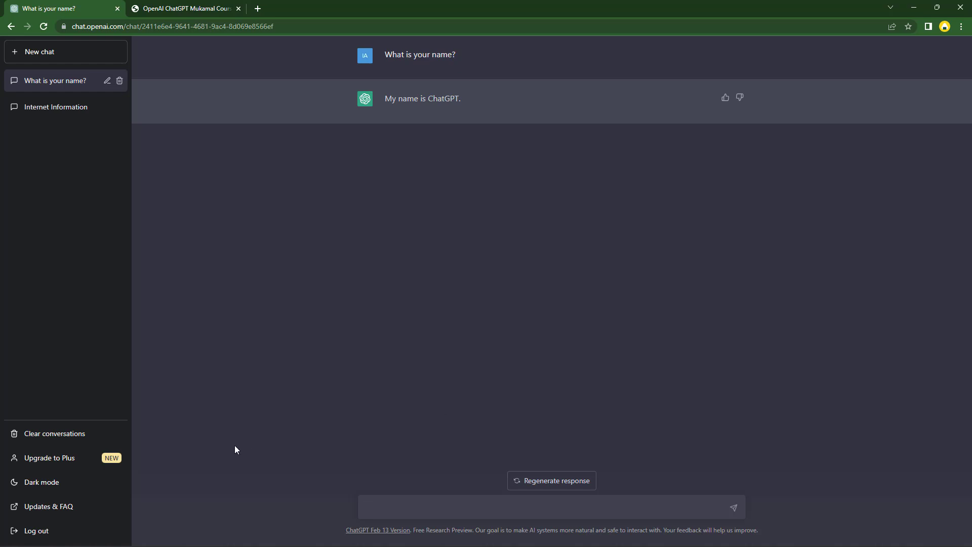
{"action": "left_click", "coordinate": [68, 490]}
{"action": "left_click", "coordinate": [49, 487]}
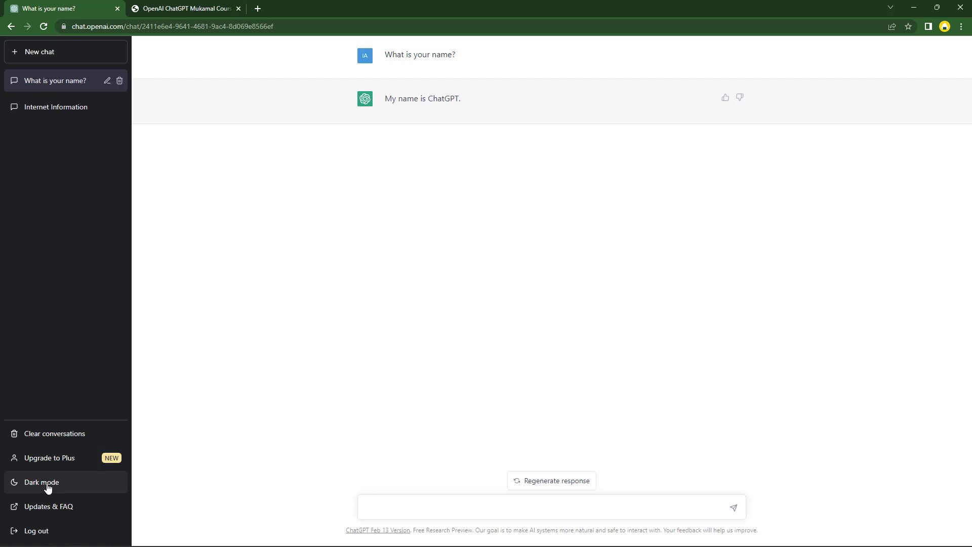
Step: Turn on Dark mode from the bottom of the sidebar
{"action": "left_click", "coordinate": [49, 487]}
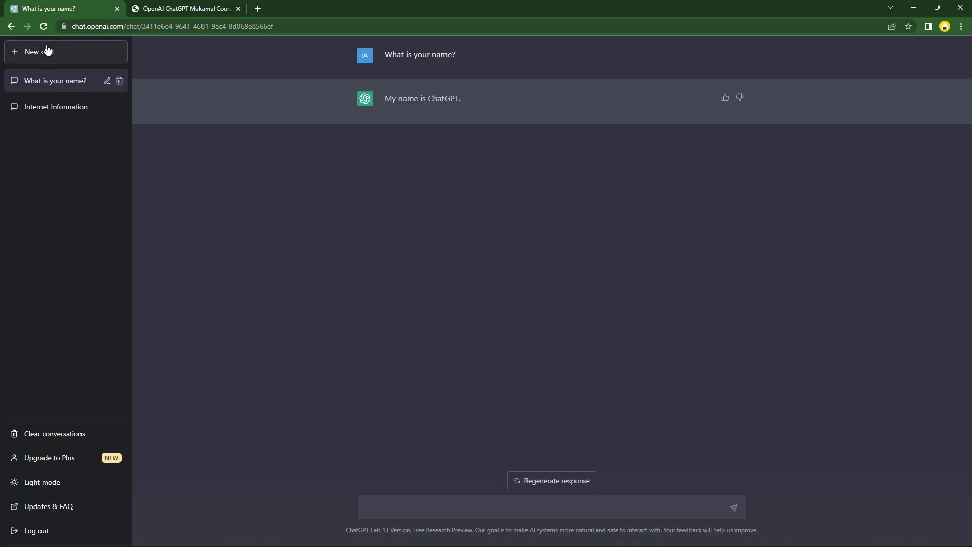
Step: Open a blank conversation with '+ New chat' in the sidebar
{"action": "left_click", "coordinate": [47, 49]}
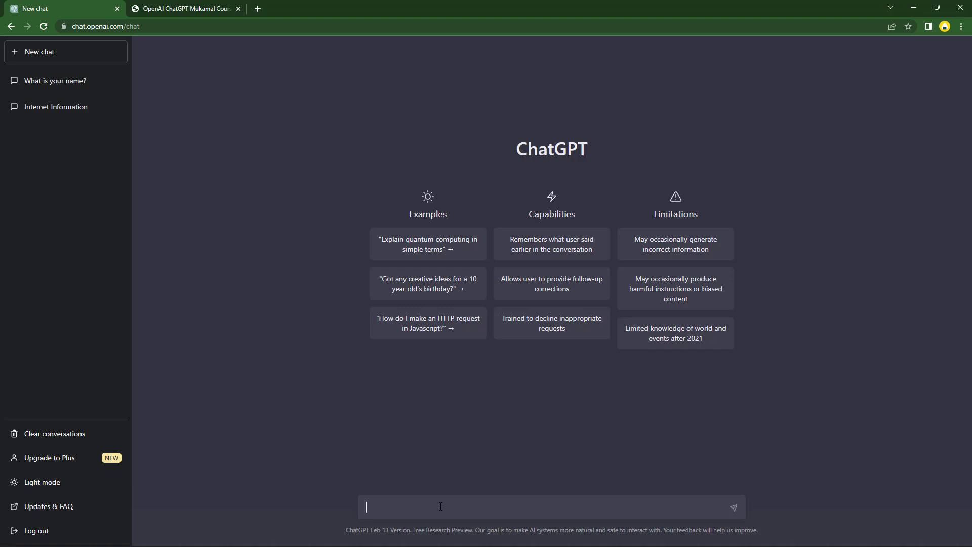
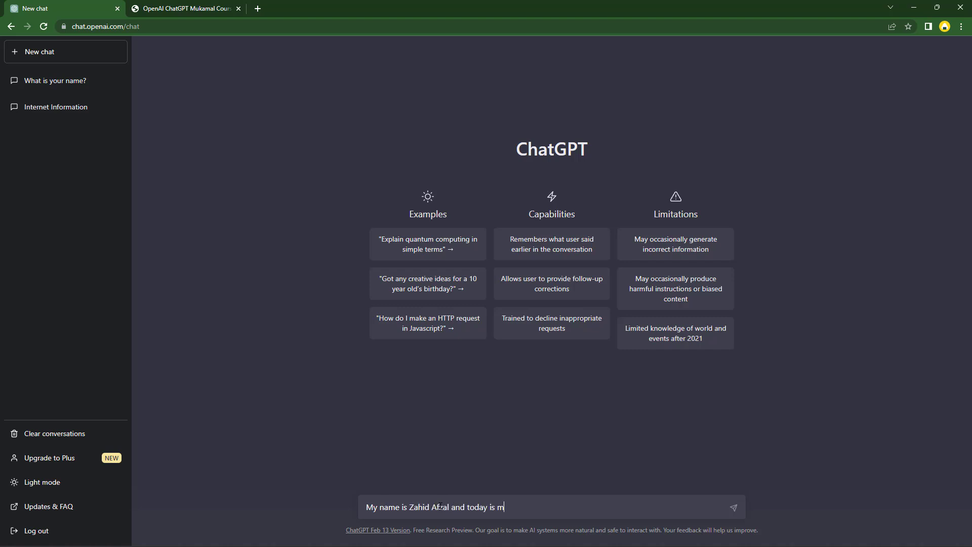
Step: Type the user's name, the date March 9th 2023, and the teacher's two-day sick-leave request
{"action": "type", "text": "arch 9th 2023. I am sick and need to re"}
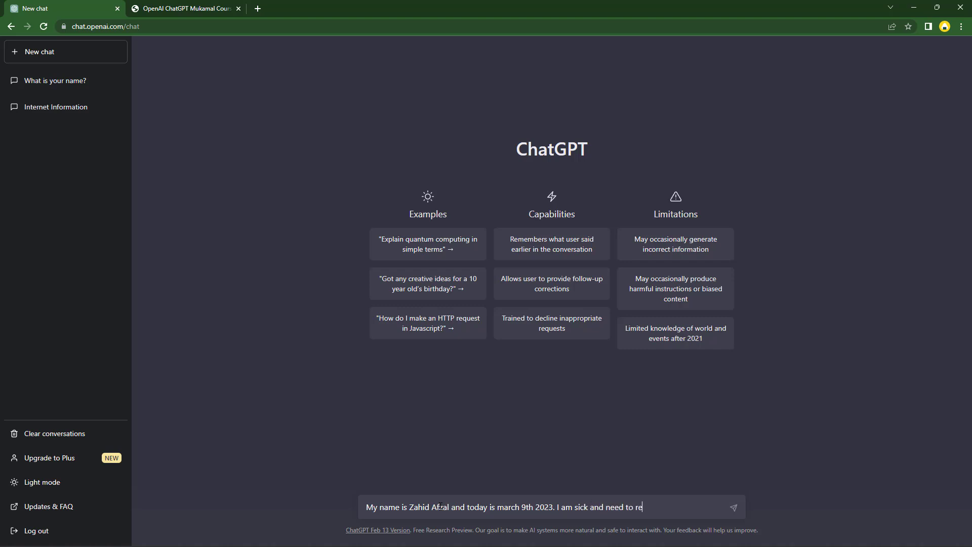
{"action": "type", "text": "quest a two-day leave"}
{"action": "key", "text": "BackSpace"}
{"action": "key", "text": "BackSpace"}
{"action": "key", "text": "BackSpace"}
{"action": "type", "text": "ve from my position"}
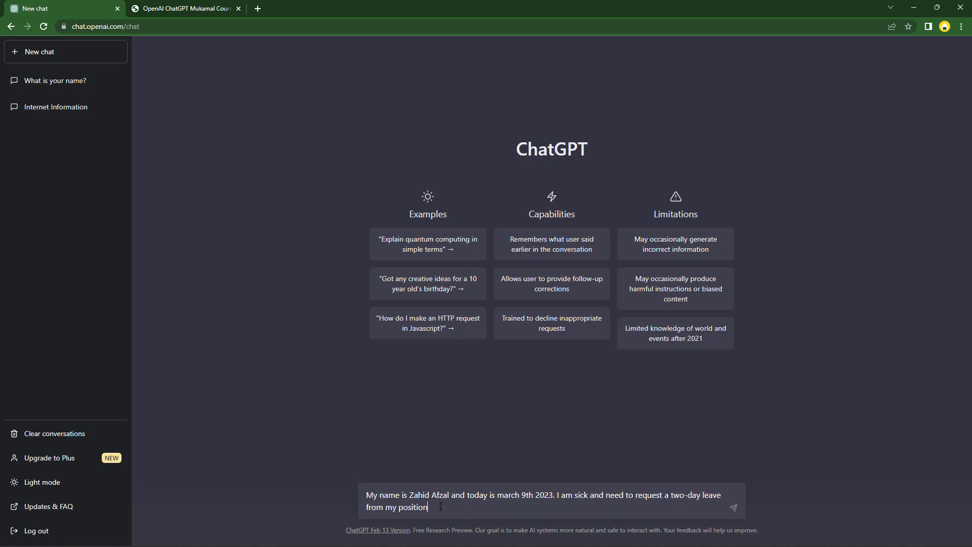
{"action": "type", "text": " as a teacher at govt high school sarai alamgir. the name"}
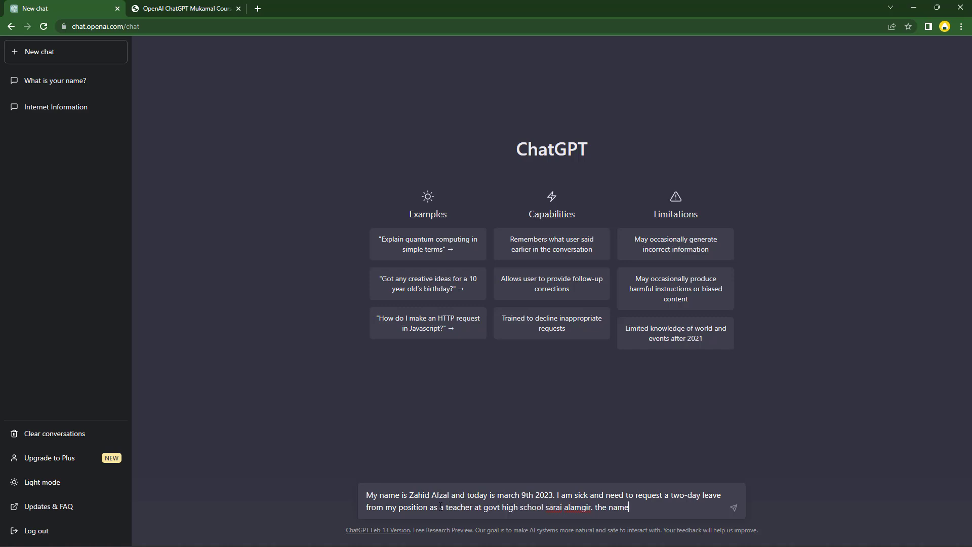
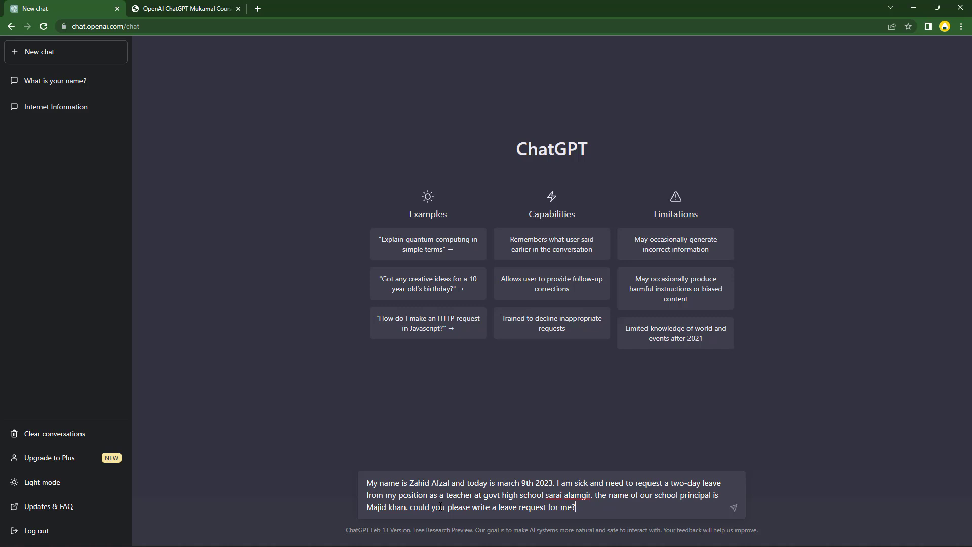
Step: Send the leave-letter request to get a letter addressed to the principal
{"action": "left_click", "coordinate": [734, 508]}
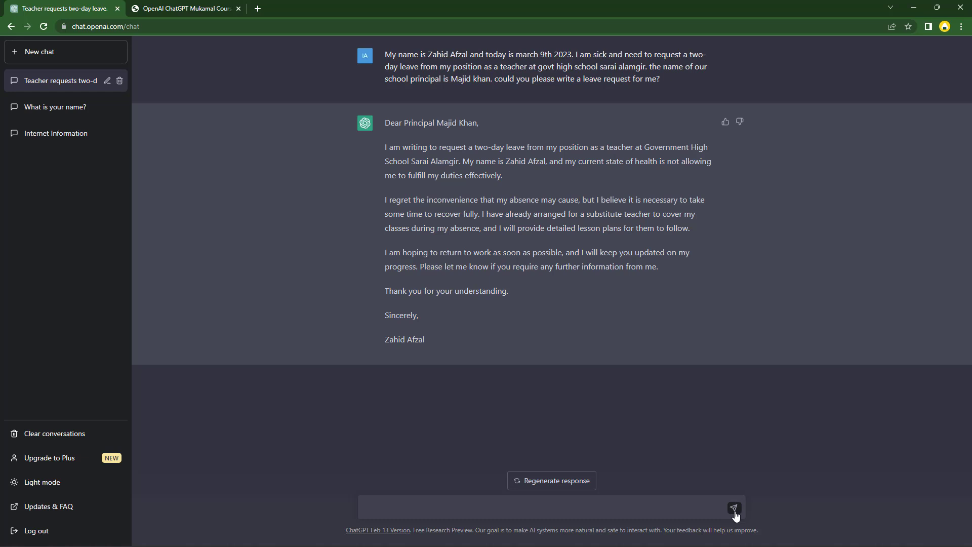
Step: Regenerate the reply for a leave letter covering March 10th to 11th, 2023
{"action": "left_click", "coordinate": [554, 486]}
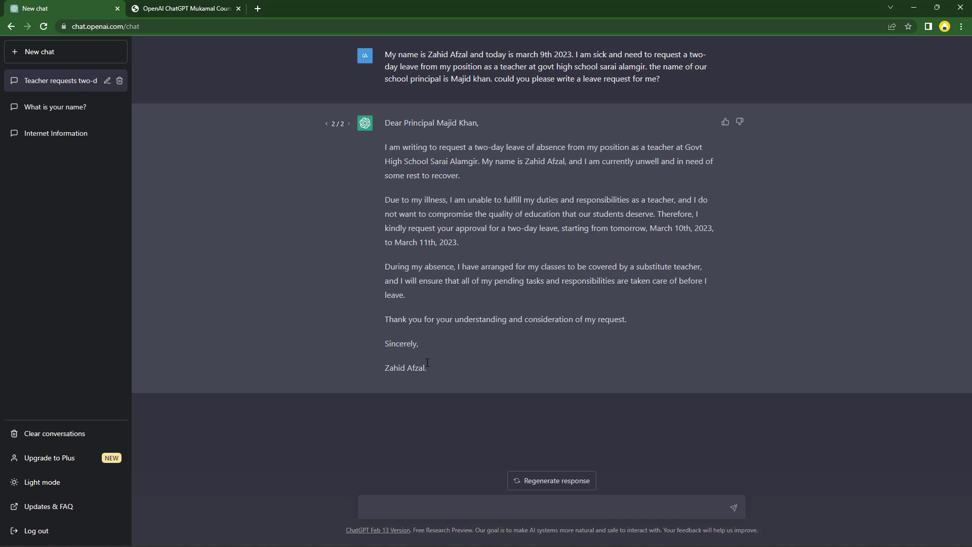
Step: Ask for birthday greetings for a childhood friend born March 15th, giving his name and yours
{"action": "left_click", "coordinate": [421, 504]}
{"action": "type", "text": "my friend's birthday is on march 15th. he is my childhood friend. his name is sli"}
{"action": "key", "text": "BackSpace"}
{"action": "key", "text": "BackSpace"}
{"action": "type", "text": "tings for him."}
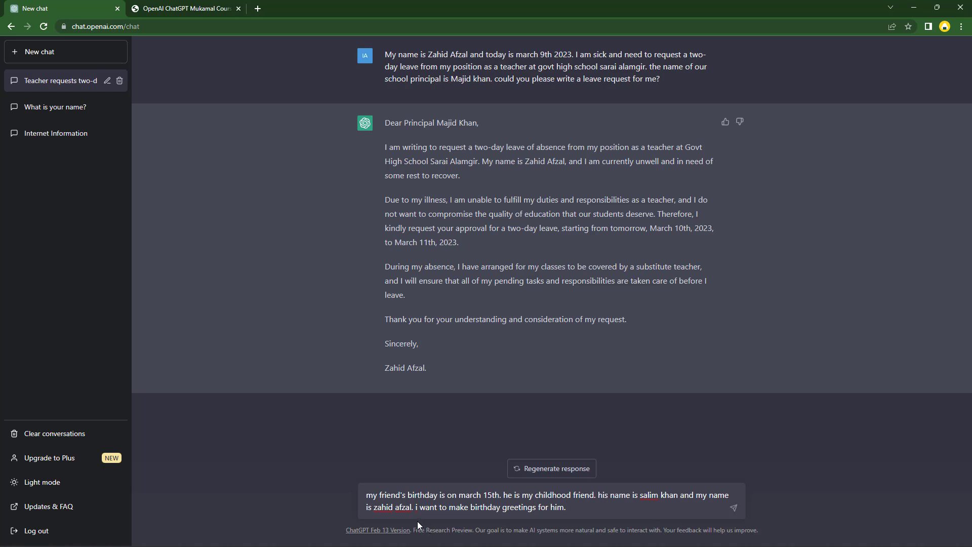
{"action": "left_click_drag", "start_coordinate": [567, 507], "coordinate": [433, 506]}
{"action": "left_click", "coordinate": [436, 508]}
{"action": "left_click", "coordinate": [734, 508]}
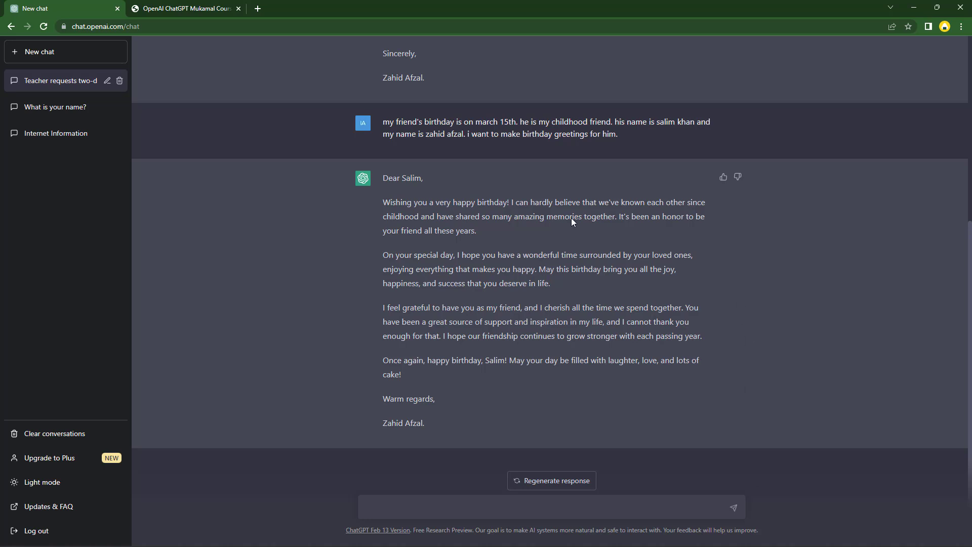
{"action": "double_click", "coordinate": [401, 180]}
{"action": "left_click", "coordinate": [456, 193]}
{"action": "left_click_drag", "start_coordinate": [406, 179], "coordinate": [426, 180]}
{"action": "left_click_drag", "start_coordinate": [400, 202], "coordinate": [606, 330]}
{"action": "left_click", "coordinate": [608, 333]}
Step: Regenerate the birthday greeting and copy the original birthday request text
{"action": "left_click", "coordinate": [581, 482]}
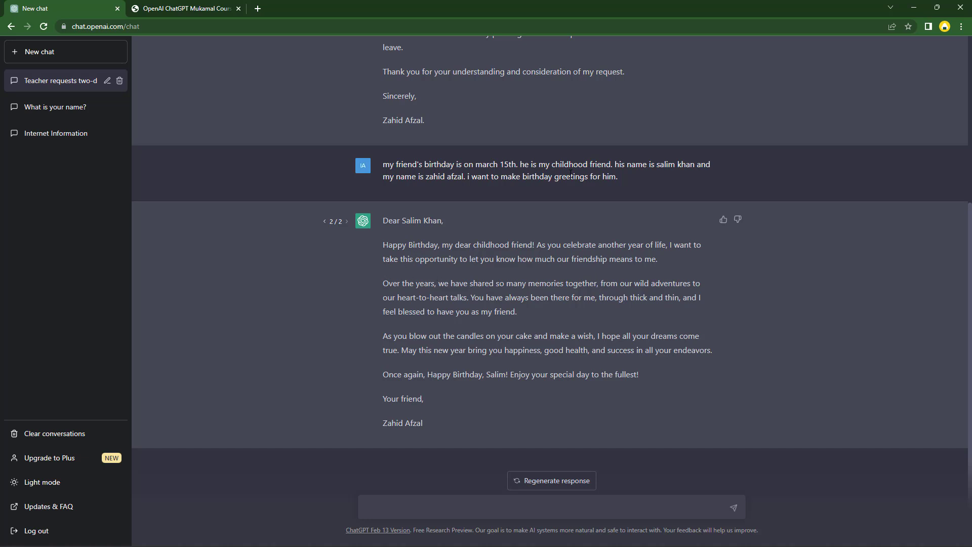
{"action": "left_click_drag", "start_coordinate": [635, 177], "coordinate": [384, 163]}
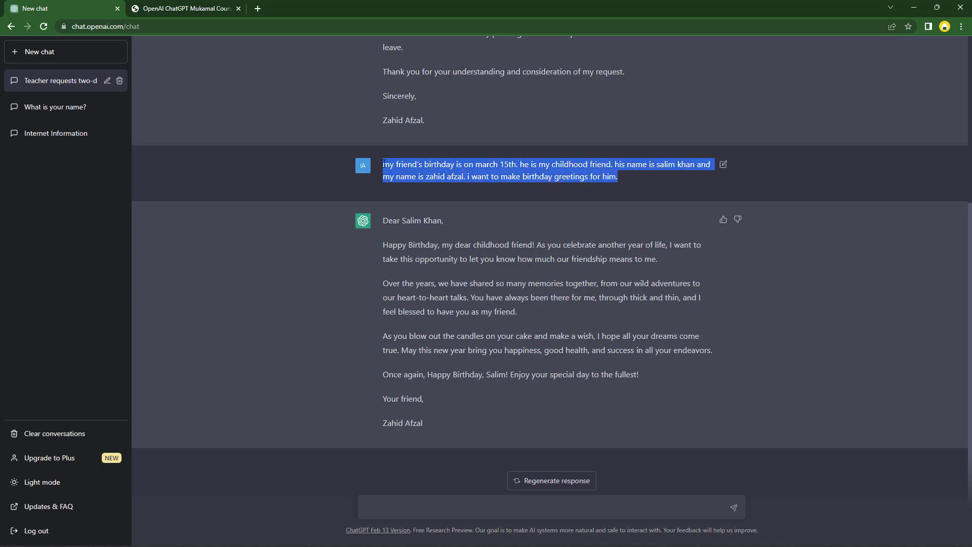
{"action": "right_click", "coordinate": [394, 164]}
{"action": "left_click", "coordinate": [411, 181]}
{"action": "left_click", "coordinate": [419, 368]}
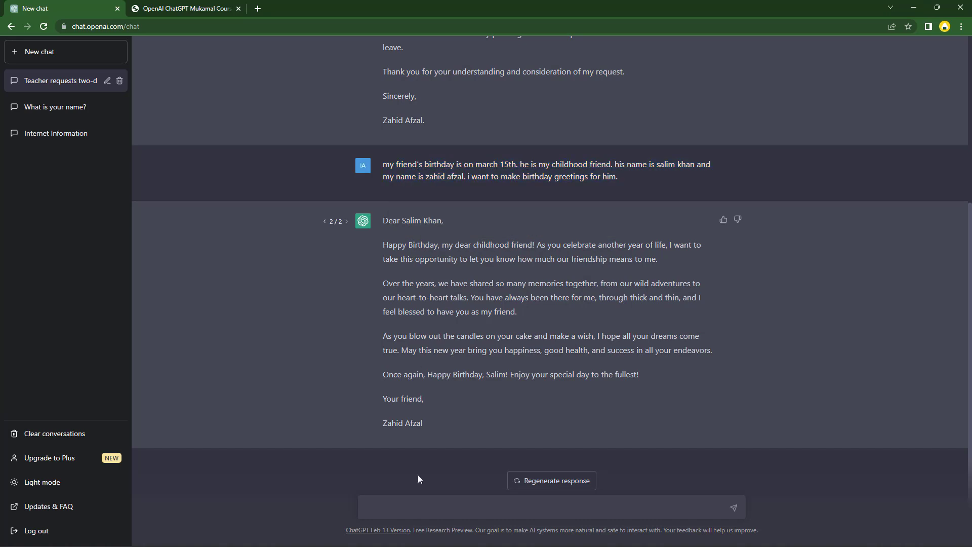
Step: Paste the copied birthday request into the message box and send it again
{"action": "right_click", "coordinate": [417, 501]}
{"action": "left_click", "coordinate": [418, 506]}
{"action": "right_click", "coordinate": [417, 506]}
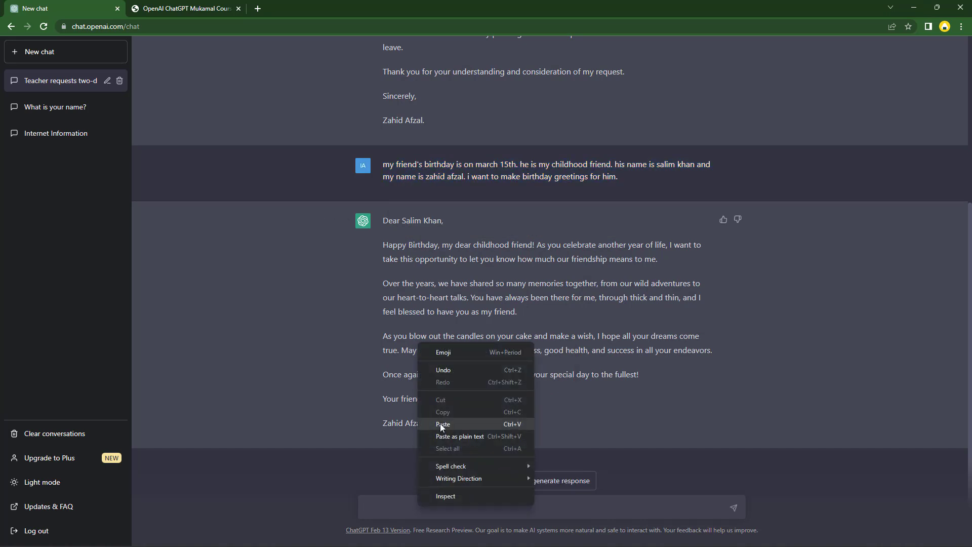
{"action": "left_click", "coordinate": [445, 426]}
{"action": "left_click", "coordinate": [733, 508]}
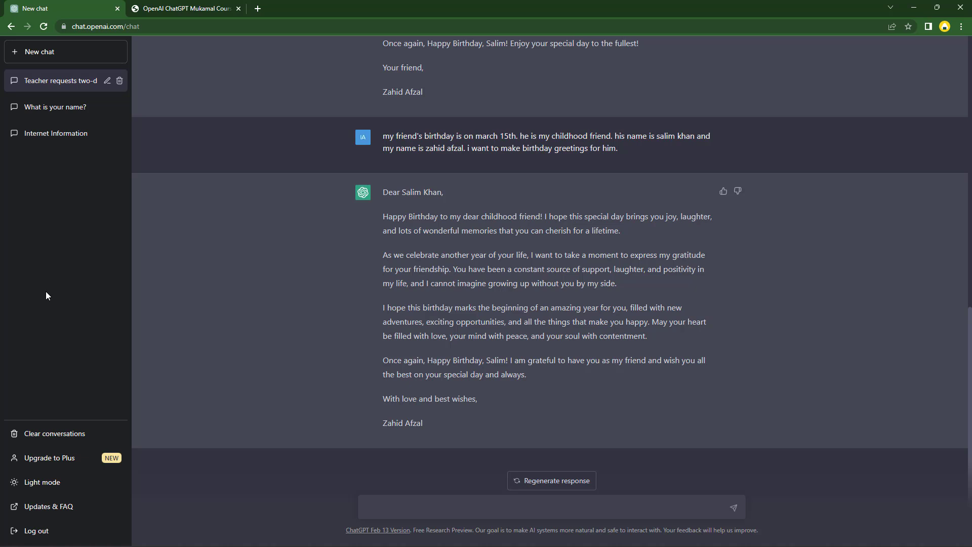
Step: Draft 'Can you please find the grammatical error in this paragraph and correct it?' with a quoted pizza sentence
{"action": "left_click", "coordinate": [404, 503]}
{"action": "type", "text": "Can you please find the grammatical error in this paragraph and correct it?"}
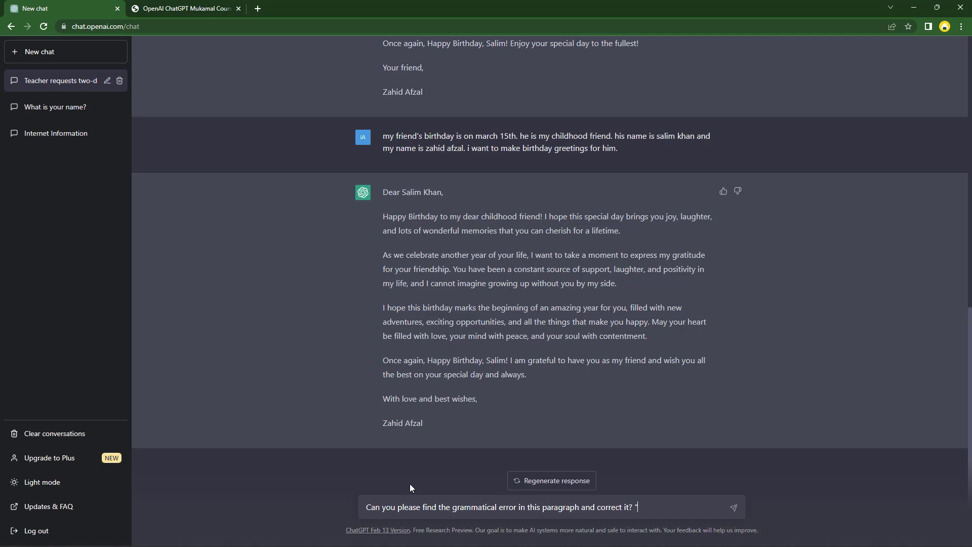
{"action": "type", "text": "my name zahid and i eating piza do you eating piza or not."}
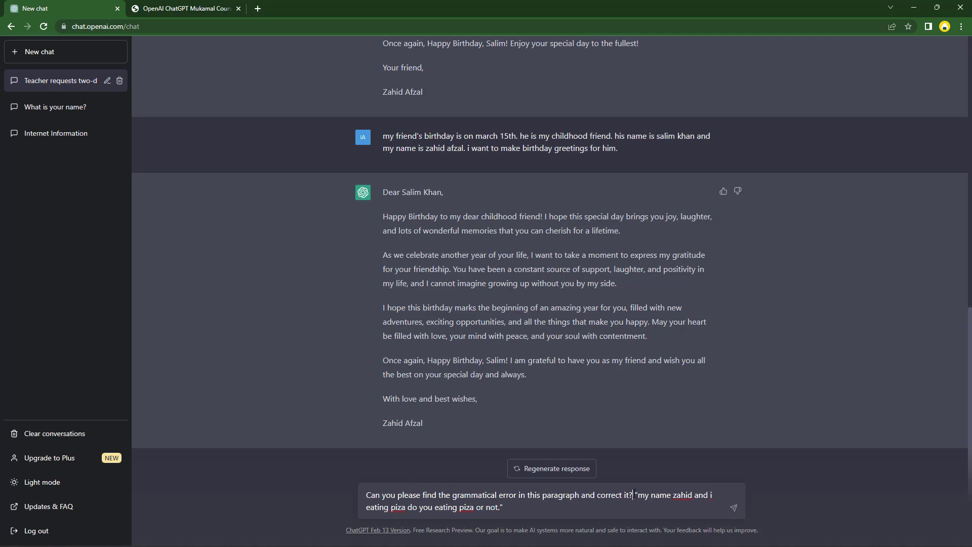
{"action": "left_click_drag", "start_coordinate": [505, 506], "coordinate": [500, 506]}
Step: Send the grammar request and review the corrected pizza sentence and its listed fixes
{"action": "left_click", "coordinate": [501, 506]}
{"action": "left_click", "coordinate": [735, 508]}
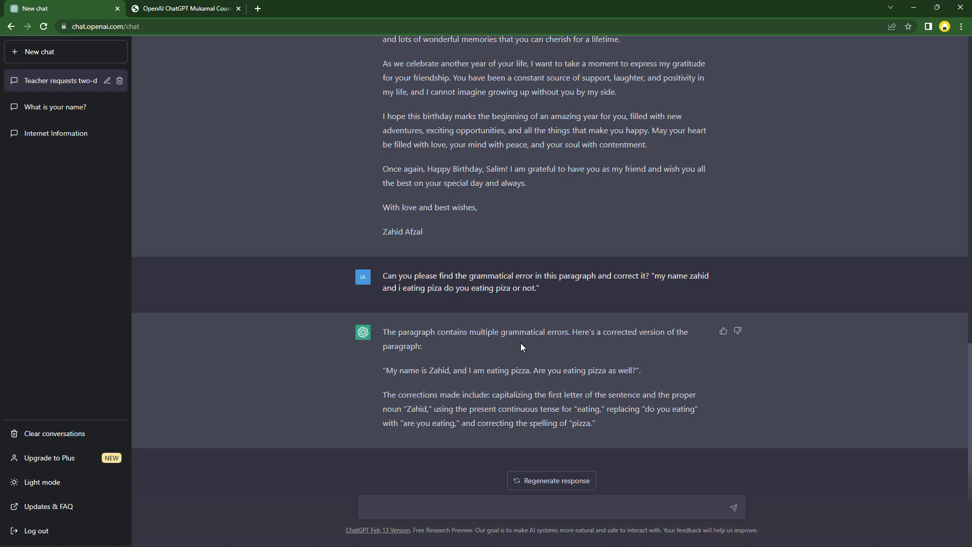
{"action": "left_click_drag", "start_coordinate": [387, 370], "coordinate": [636, 373]}
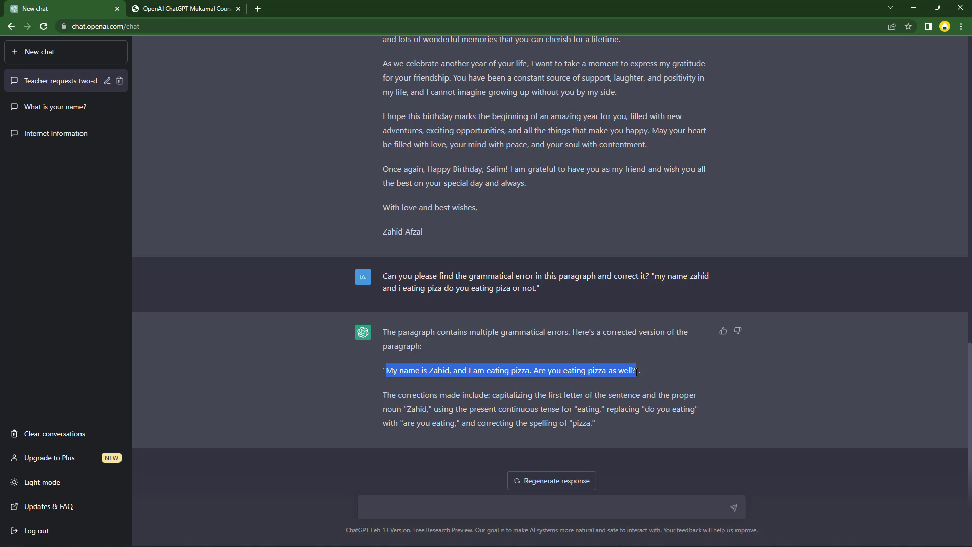
{"action": "left_click", "coordinate": [546, 373]}
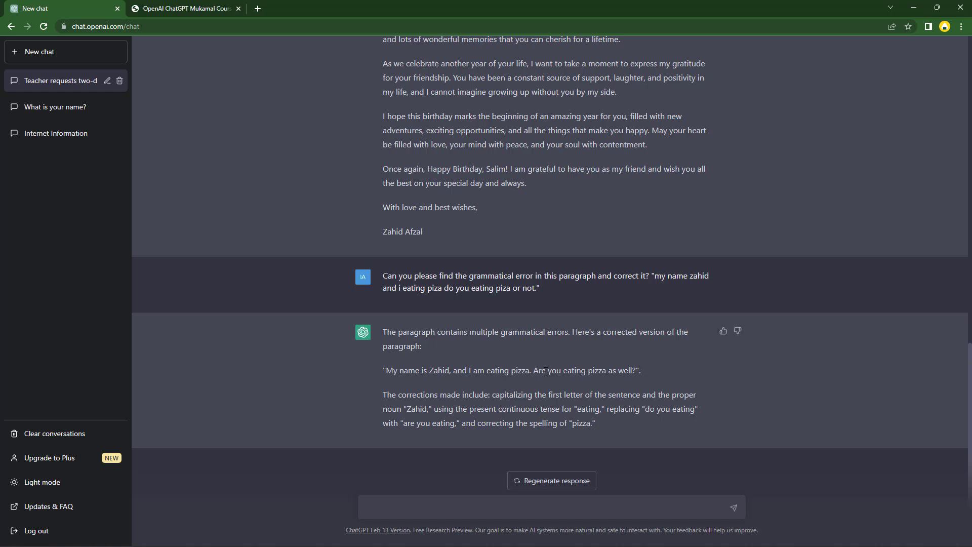
{"action": "left_click_drag", "start_coordinate": [442, 398], "coordinate": [448, 372]}
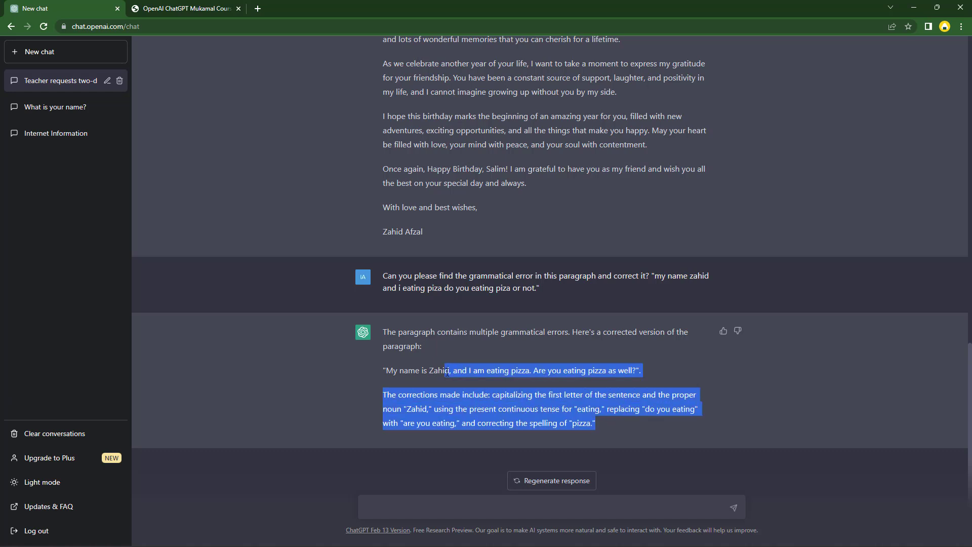
{"action": "left_click", "coordinate": [447, 393]}
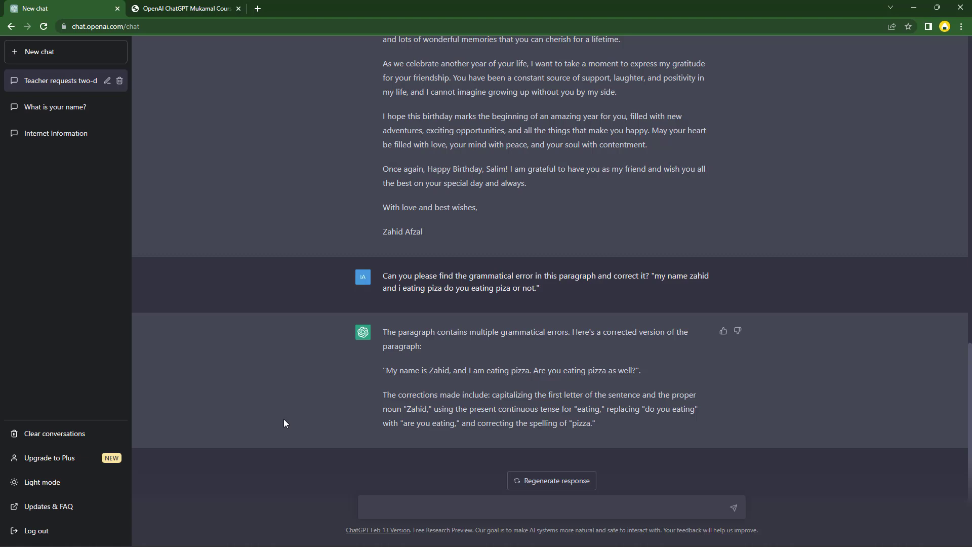
Step: Ask 'why is 25th december a holiday in pakistan?' and read the reply
{"action": "left_click", "coordinate": [395, 504]}
{"action": "type", "text": "why is 25th december a holiday in pakistan?"}
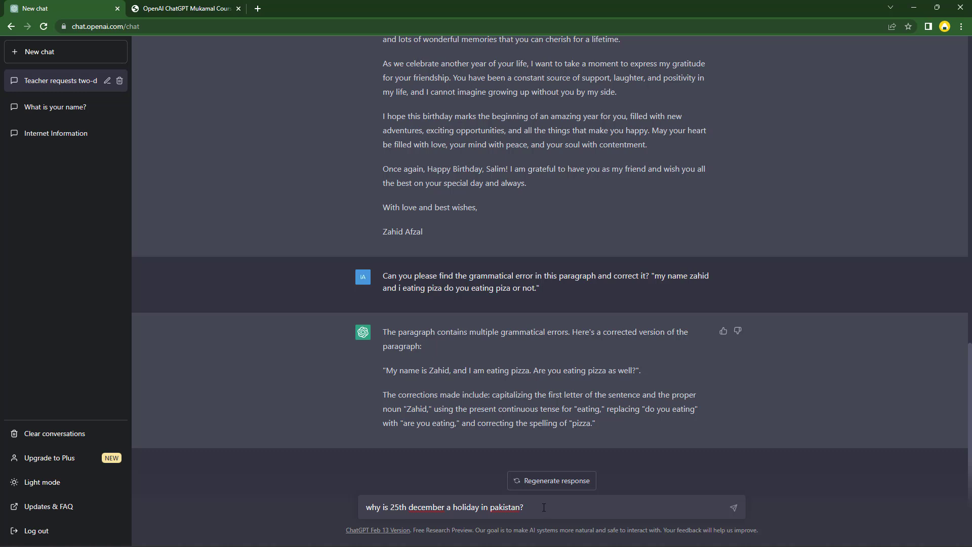
{"action": "left_click", "coordinate": [734, 507]}
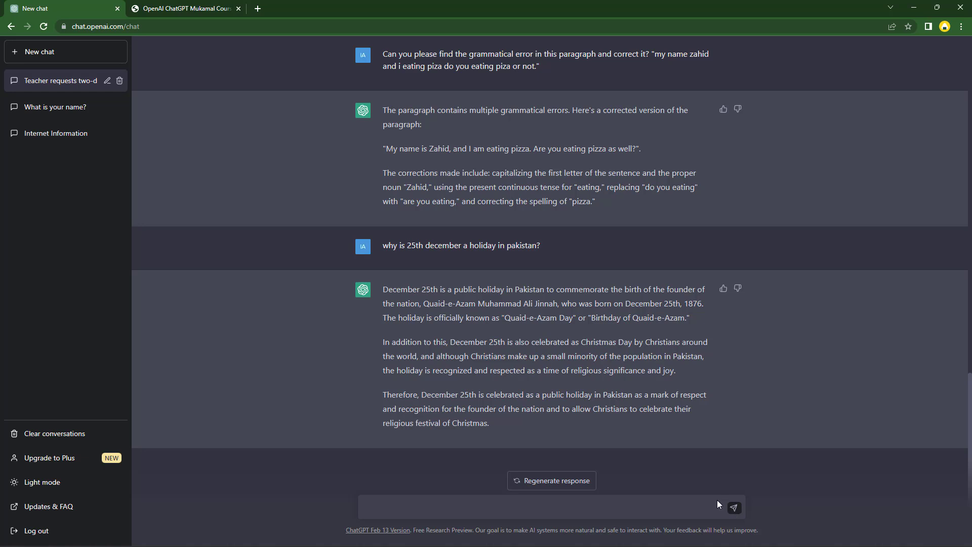
{"action": "left_click", "coordinate": [674, 506]}
Step: Ask 'why is 12 rabi ul awal important for sunni muslims?'
{"action": "type", "text": "why is 12 rabi ul awal important for sunni muslims?"}
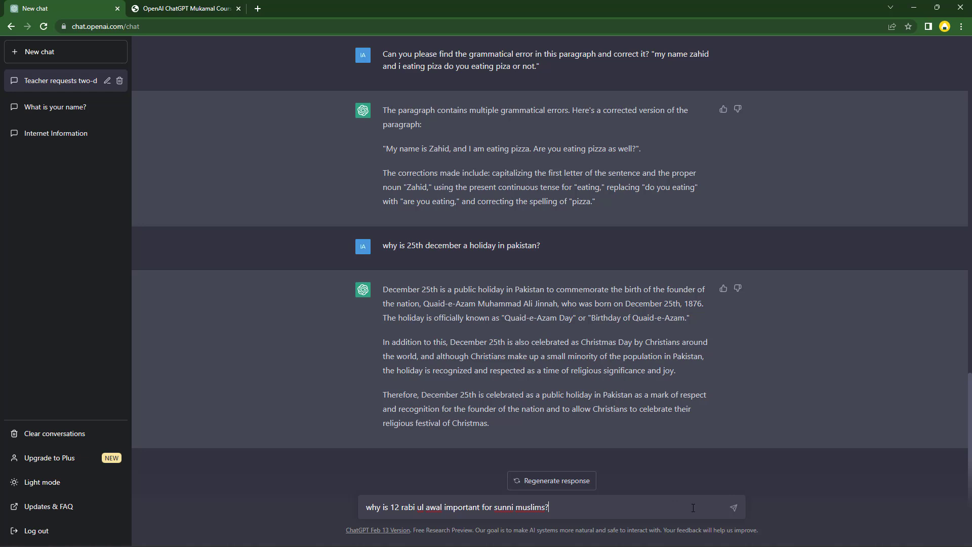
{"action": "left_click", "coordinate": [734, 512]}
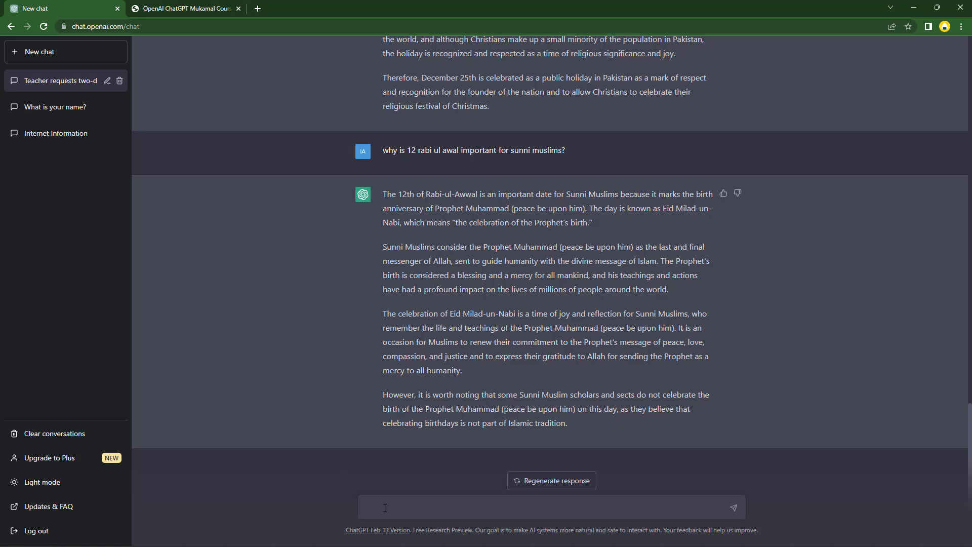
Step: Ask 'is it true 100,000 people were killed in 9/11' and send it
{"action": "type", "text": "is it true 100,000 people were killed in 9/11?"}
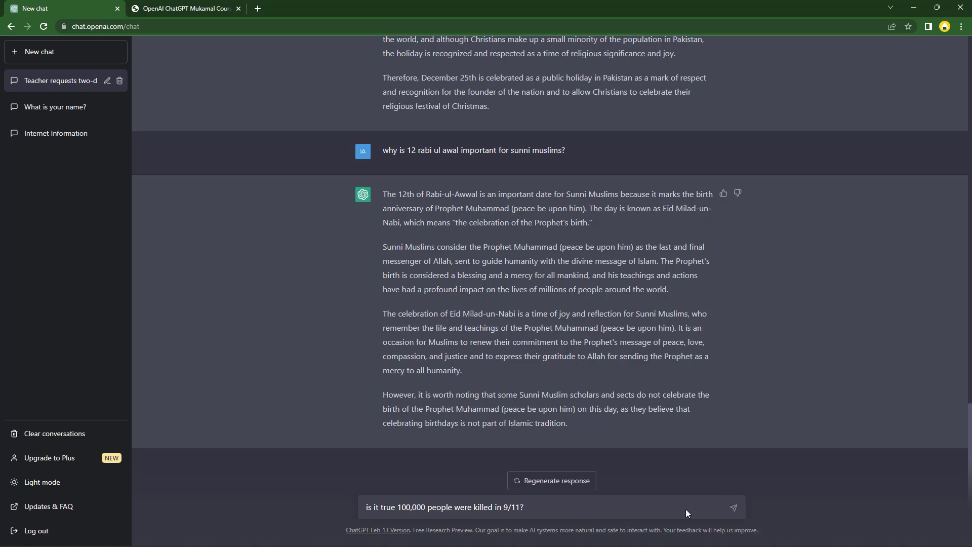
{"action": "key", "text": "Return"}
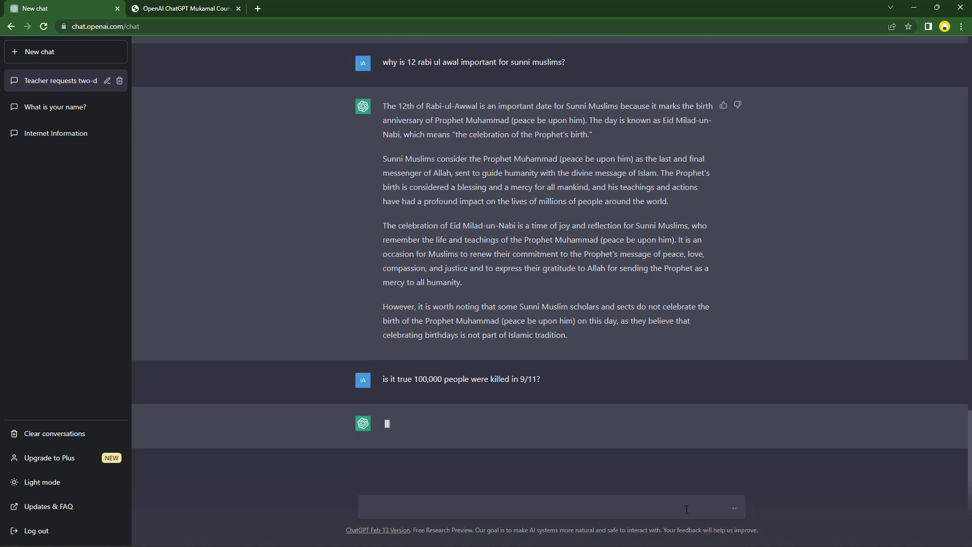
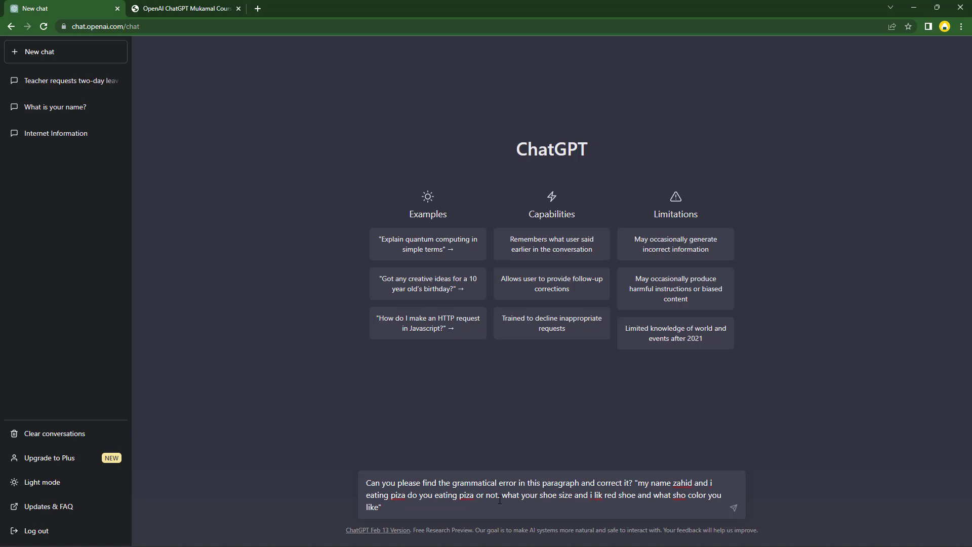
Step: Send the request to find and correct the grammar errors in the misspelled paragraph
{"action": "key", "text": "Return"}
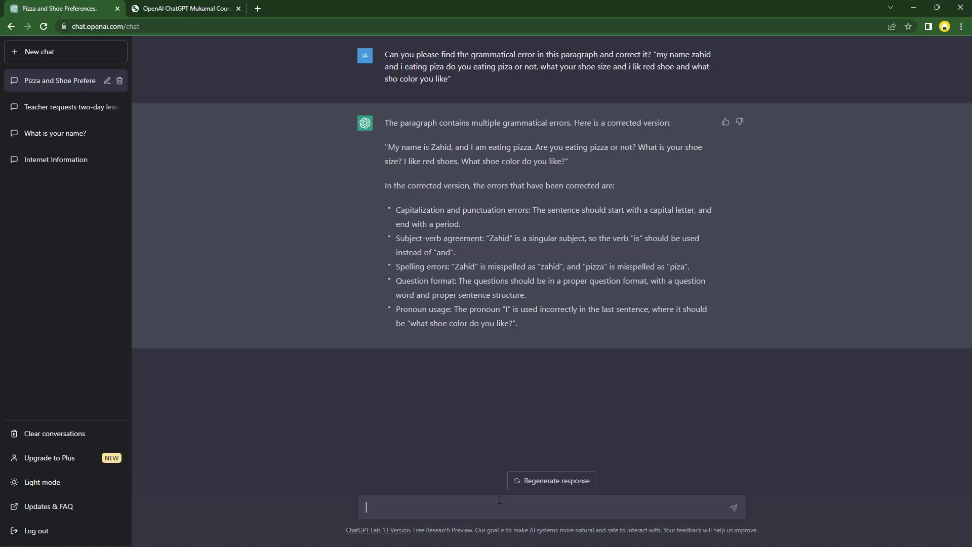
Step: Review the corrected paragraph, the list of five error types, and the original grammar prompt
{"action": "left_click_drag", "start_coordinate": [386, 147], "coordinate": [554, 162]}
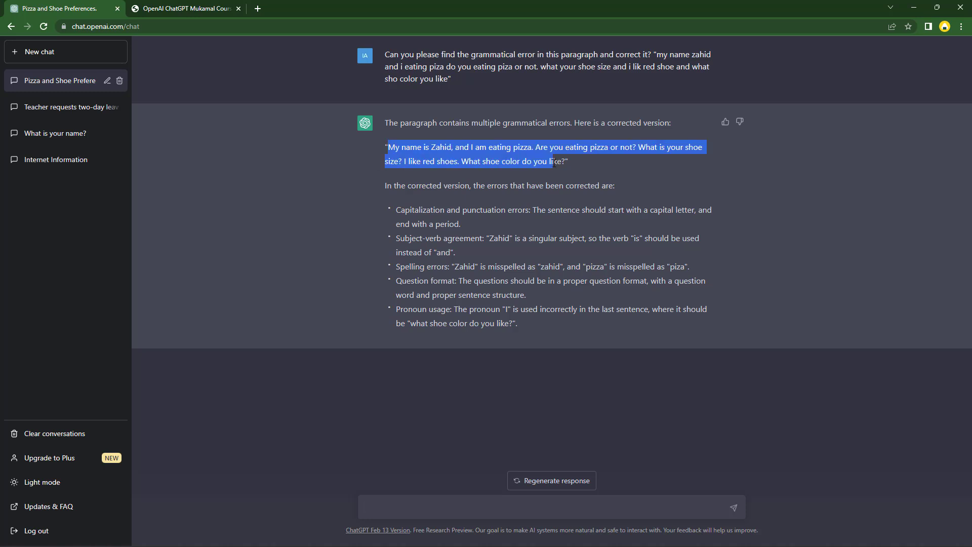
{"action": "left_click_drag", "start_coordinate": [391, 214], "coordinate": [553, 321]}
{"action": "left_click", "coordinate": [537, 331]}
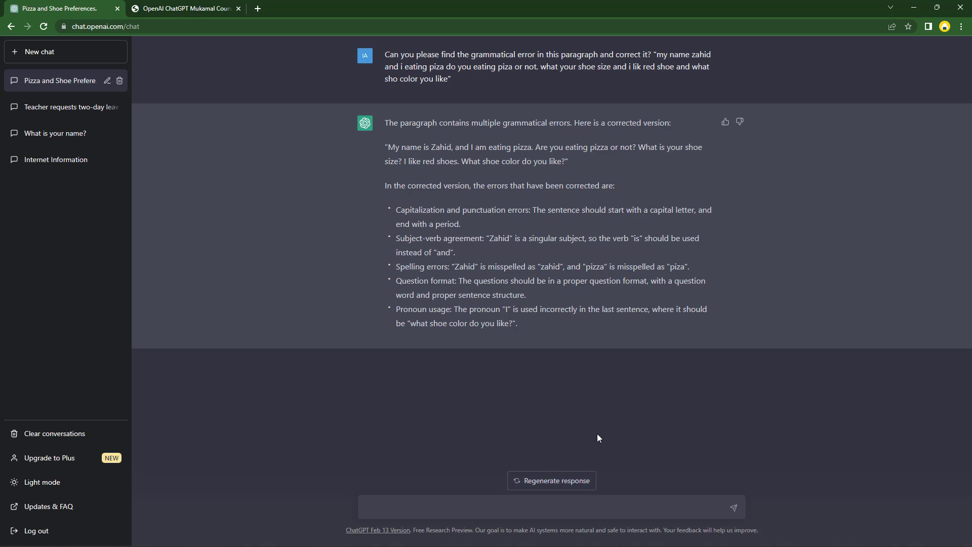
{"action": "left_click_drag", "start_coordinate": [503, 83], "coordinate": [349, 53]}
{"action": "left_click", "coordinate": [349, 53]}
{"action": "left_click", "coordinate": [441, 508]}
Step: Send the prompt 'write an essay on kite flying?'
{"action": "type", "text": "qe"}
{"action": "key", "text": "BackSpace"}
{"action": "key", "text": "BackSpace"}
{"action": "type", "text": "write an essay on kite flying?"}
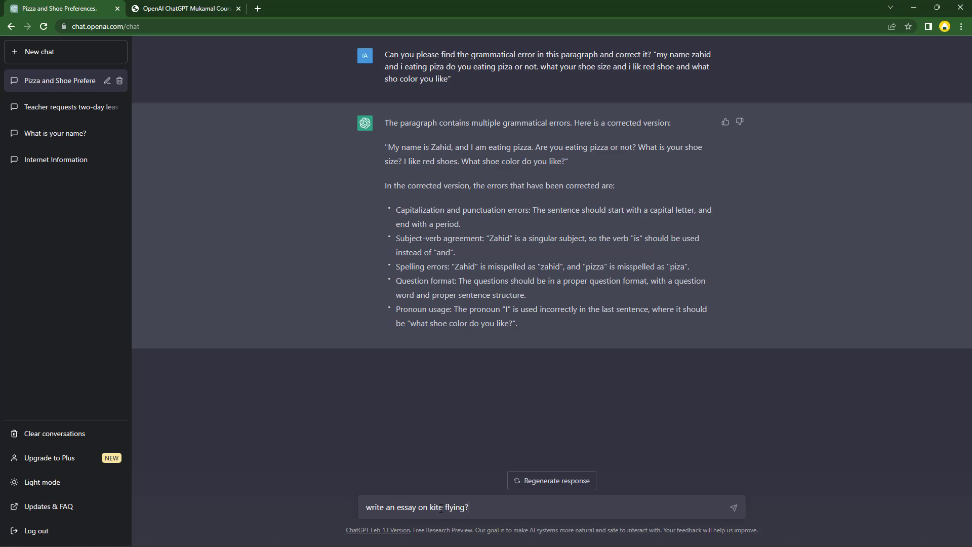
{"action": "key", "text": "Return"}
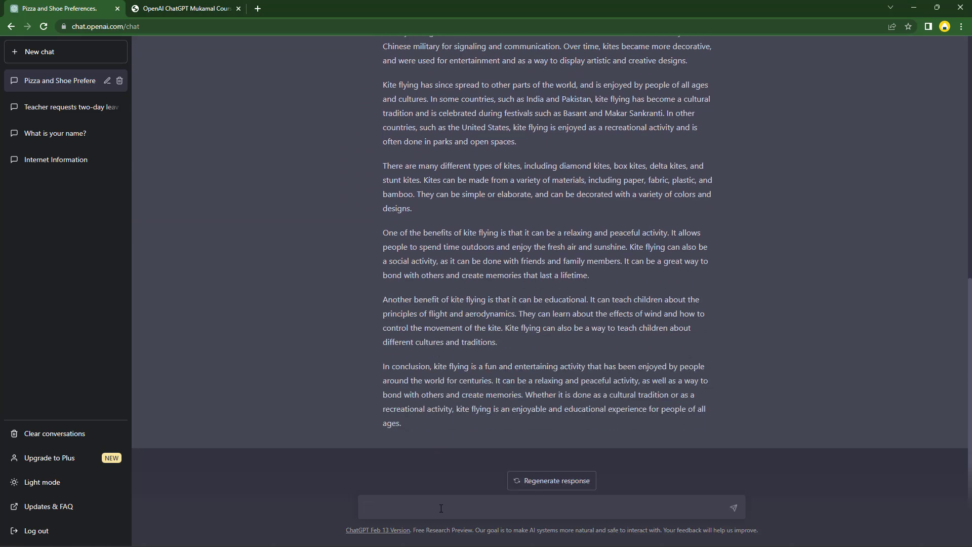
Step: Read through the opening paragraphs of the generated kite flying essay
{"action": "scroll", "coordinate": [475, 390], "scroll_direction": "up", "scroll_amount": 5}
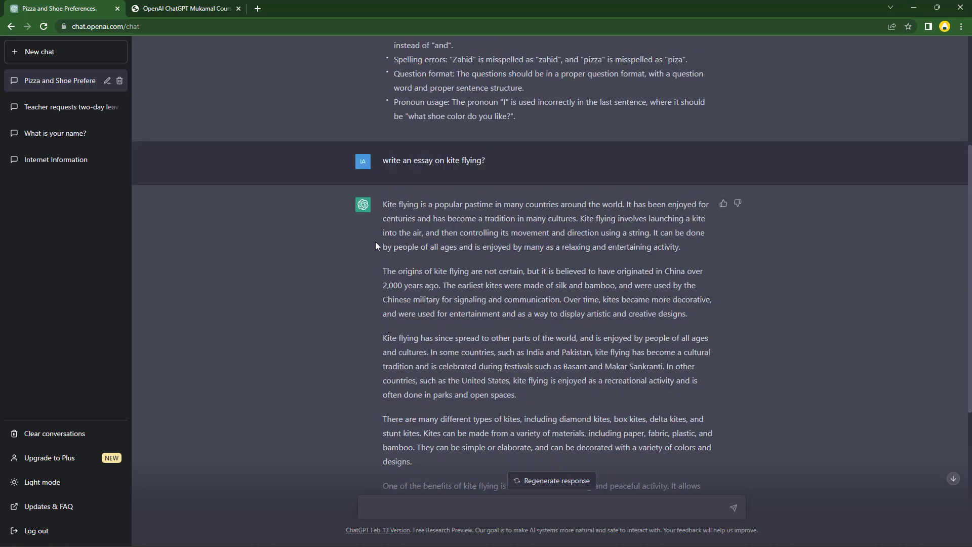
{"action": "left_click_drag", "start_coordinate": [384, 211], "coordinate": [521, 366]}
{"action": "left_click", "coordinate": [329, 172]}
{"action": "left_click_drag", "start_coordinate": [381, 202], "coordinate": [503, 330]}
{"action": "left_click", "coordinate": [599, 284]}
Step: Copy the kite essay prompt and paste it back into the message box
{"action": "triple_click", "coordinate": [430, 161]}
{"action": "right_click", "coordinate": [445, 169]}
{"action": "left_click", "coordinate": [452, 220]}
{"action": "scroll", "coordinate": [455, 304], "scroll_direction": "down", "scroll_amount": 5}
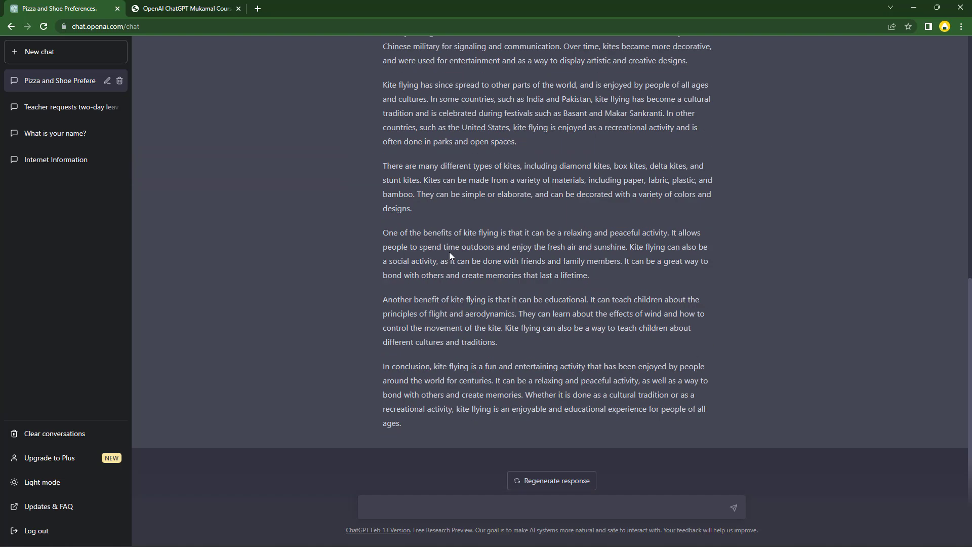
{"action": "key", "text": "ctrl+v"}
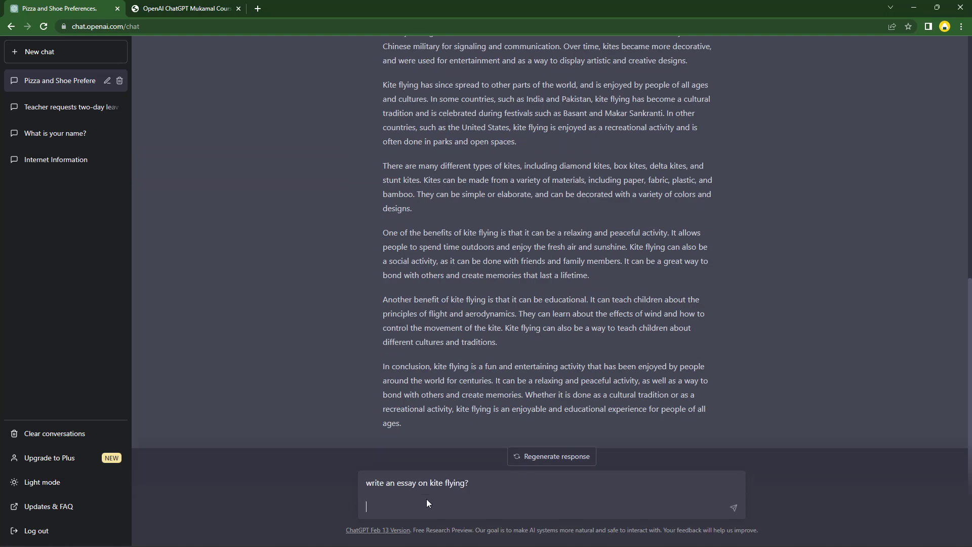
{"action": "key", "text": "BackSpace"}
Step: Revise the prompt to 'write a four hundred word essay on kite flying?' and send it
{"action": "key", "text": "BackSpace"}
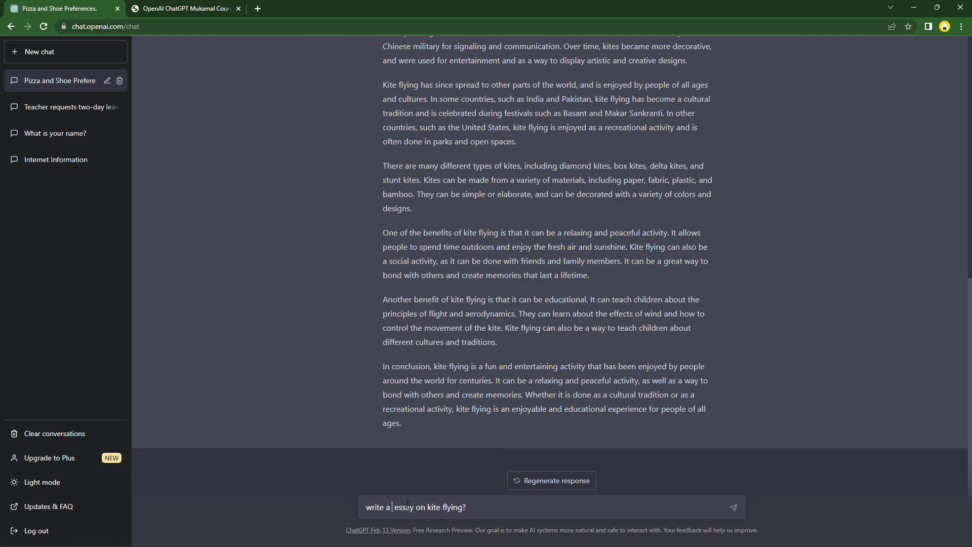
{"action": "type", "text": "four hundret word"}
{"action": "key", "text": "BackSpace"}
{"action": "type", "text": "d"}
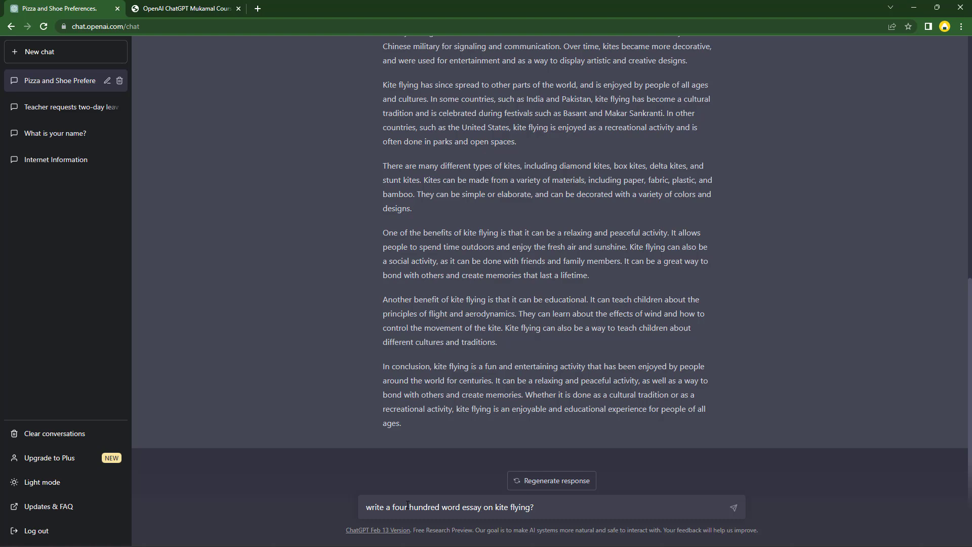
{"action": "key", "text": "Return"}
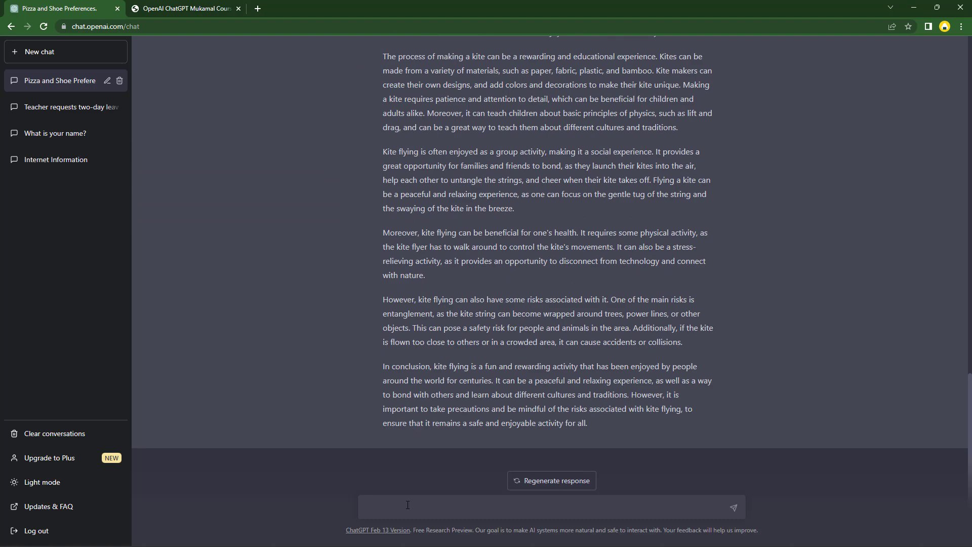
Step: Review the longer essay, then type 'translate this sentence from urdu to english'
{"action": "scroll", "coordinate": [350, 372], "scroll_direction": "up", "scroll_amount": 6}
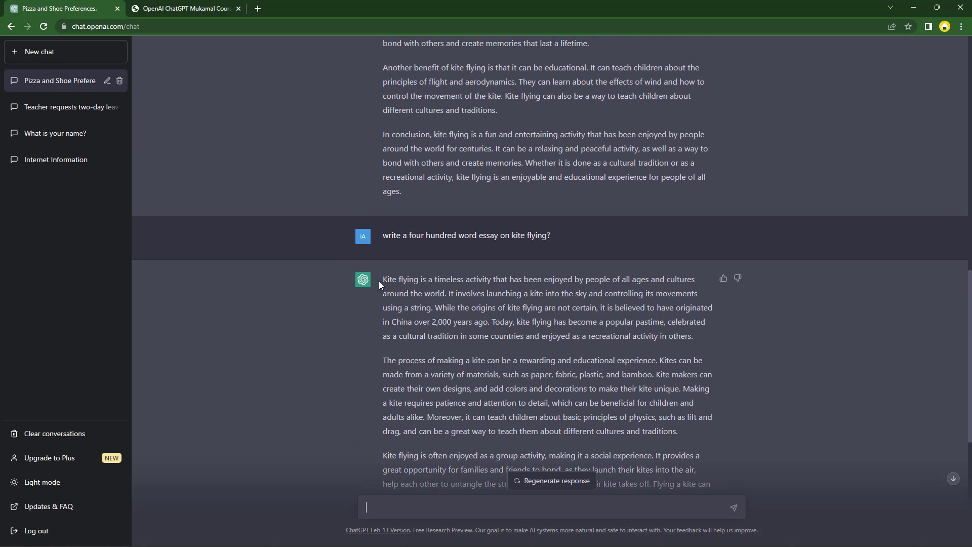
{"action": "left_click_drag", "start_coordinate": [381, 277], "coordinate": [524, 379]}
{"action": "left_click", "coordinate": [520, 372]}
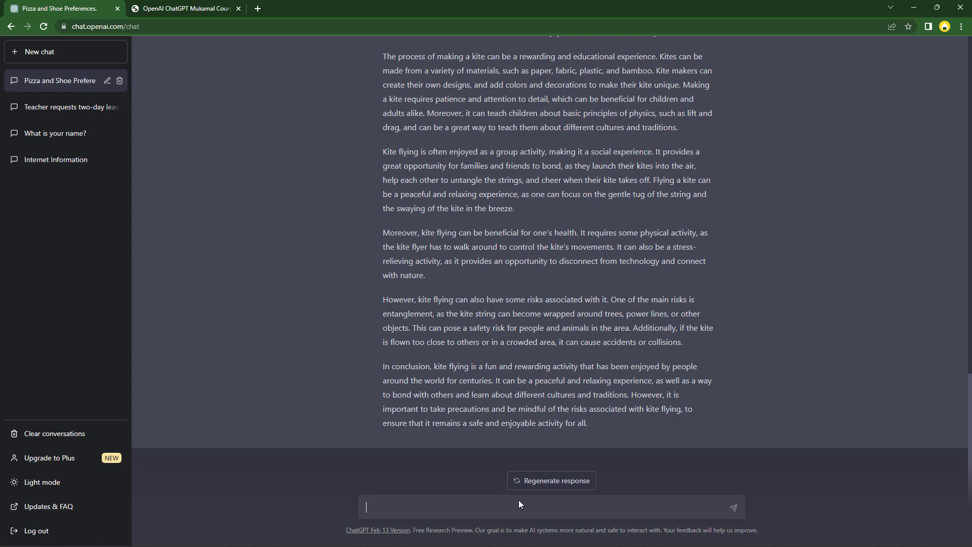
{"action": "type", "text": "translate this sentence from urdu to english"}
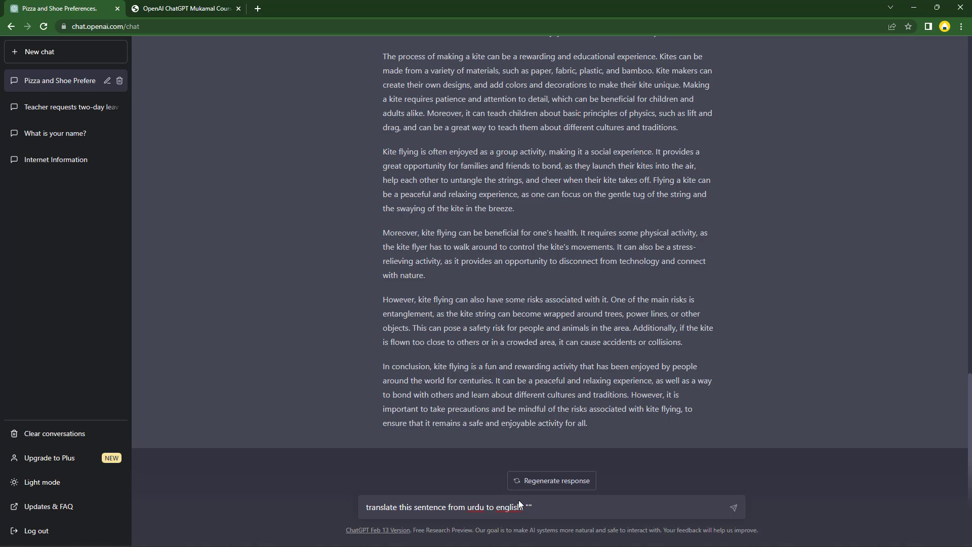
Step: Switch to the Urdu keyboard and send the Urdu sentence 'میرا نام کیا ہے؟' for translation
{"action": "key", "text": "super+space"}
{"action": "type", "text": "میرا نام کیا ہے؟"}
{"action": "key", "text": "Return"}
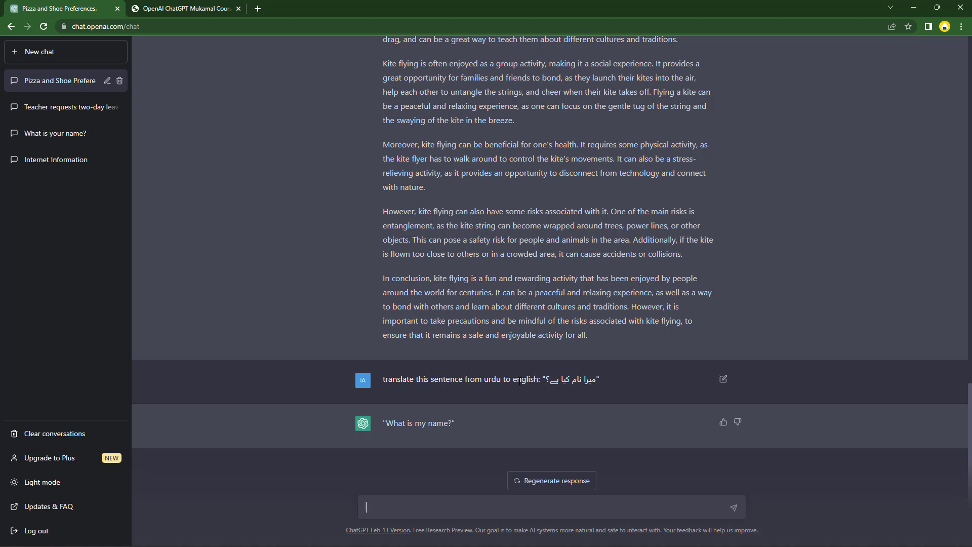
{"action": "triple_click", "coordinate": [520, 381]}
Step: Reuse the translation prompt with an Urdu sentence introducing the speaker's name and teaching job
{"action": "right_click", "coordinate": [524, 381]}
{"action": "left_click", "coordinate": [549, 393]}
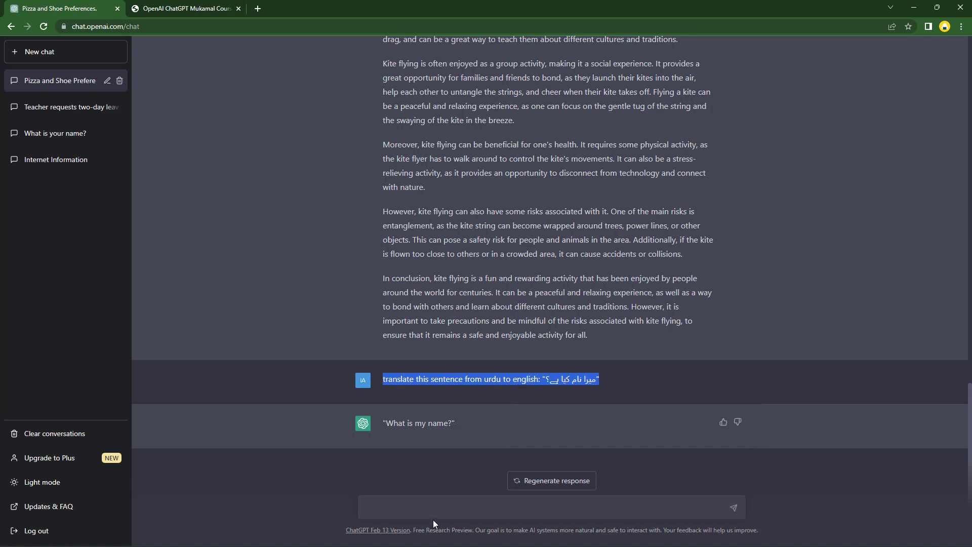
{"action": "left_click", "coordinate": [439, 508]}
{"action": "key", "text": "ctrl+v"}
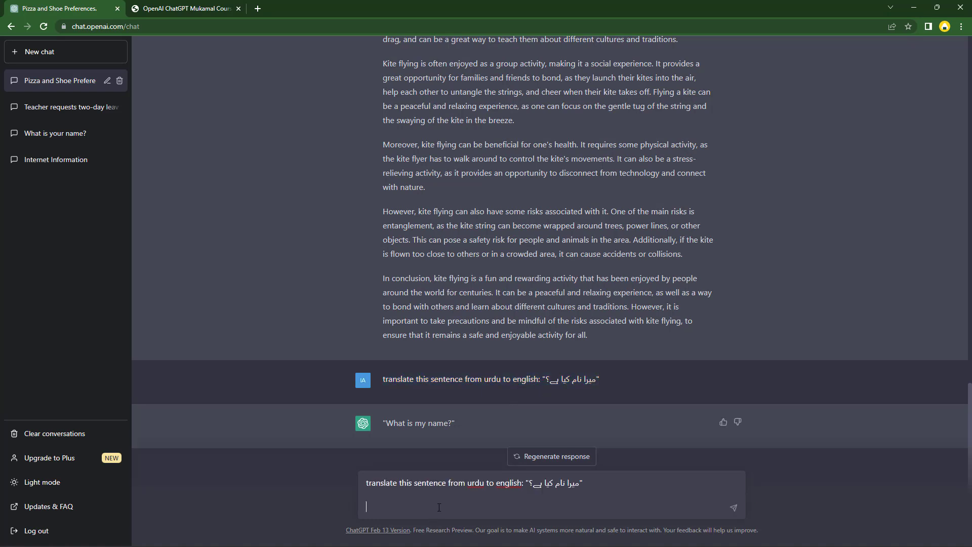
{"action": "key", "text": "BackSpace"}
{"action": "left_click_drag", "start_coordinate": [534, 507], "coordinate": [562, 507]}
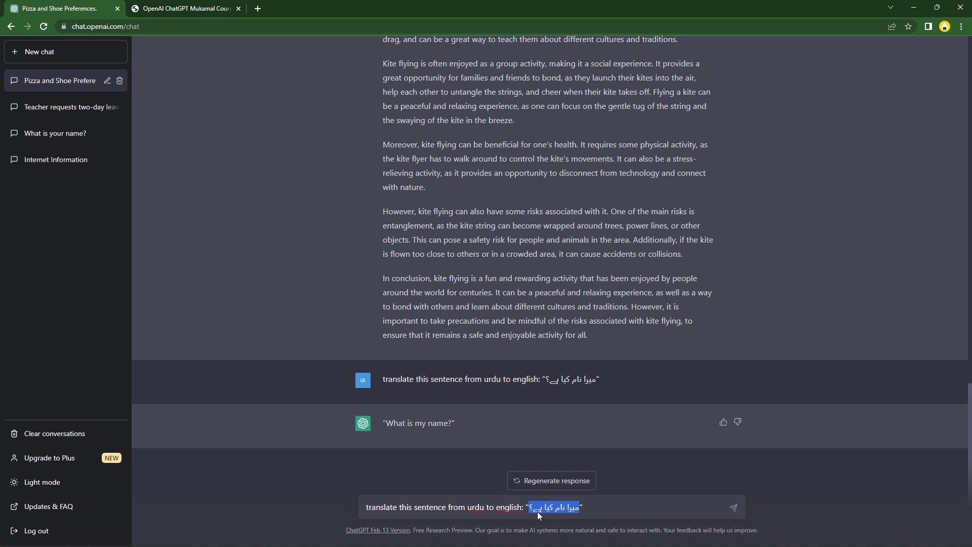
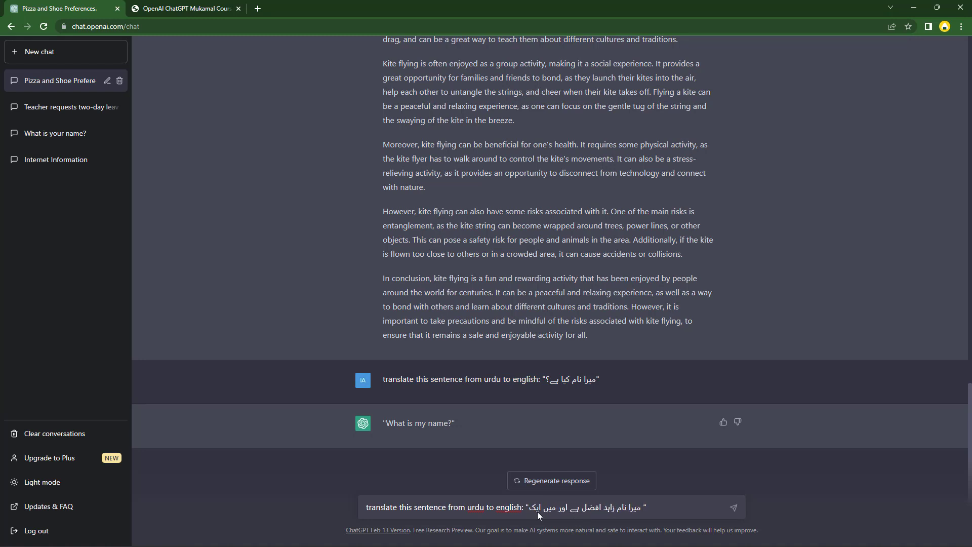
{"action": "type", "text": "استاد ہوں"}
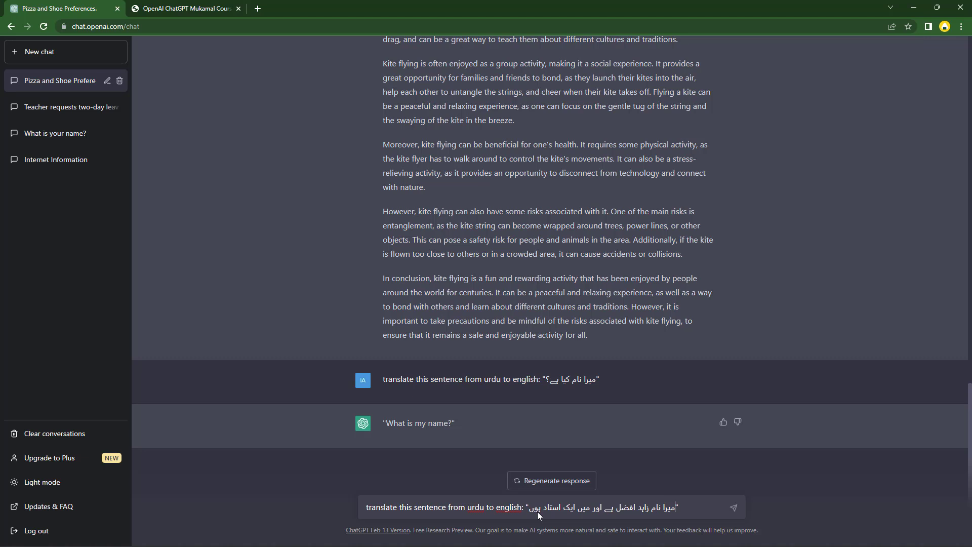
{"action": "key", "text": "Return"}
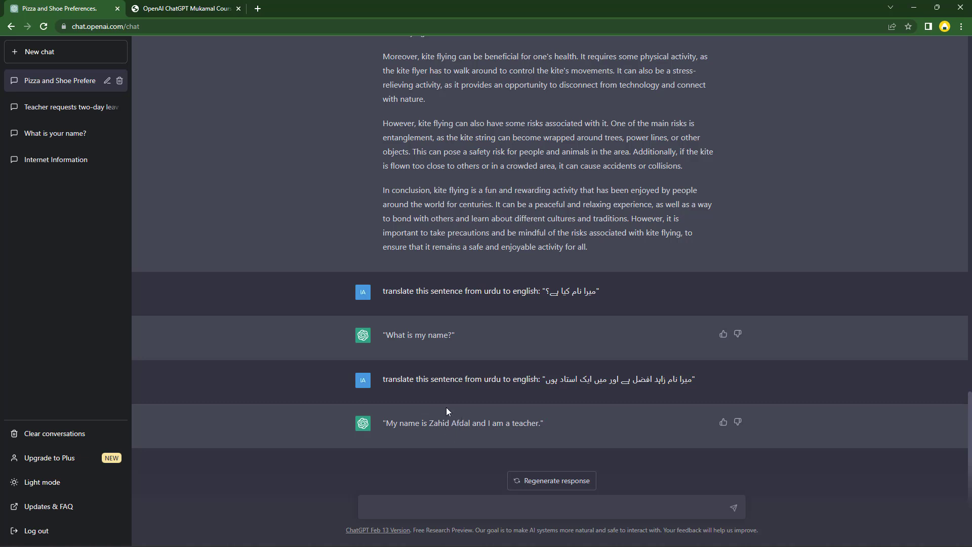
Step: Reuse the prompt again to translate the Urdu sentence about being a Jhelum software engineer
{"action": "left_click", "coordinate": [463, 501]}
{"action": "key", "text": "ctrl+v"}
{"action": "key", "text": "BackSpace"}
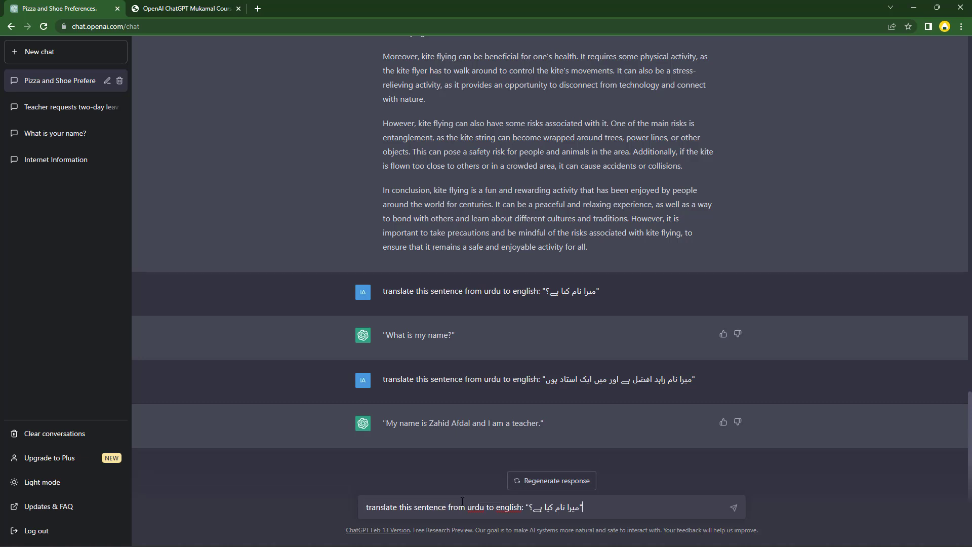
{"action": "left_click_drag", "start_coordinate": [529, 507], "coordinate": [580, 507]}
{"action": "type", "text": "میرا تعلق ح"}
{"action": "type", "text": "ہلم سے ہے اور میں ایک سافٹ"}
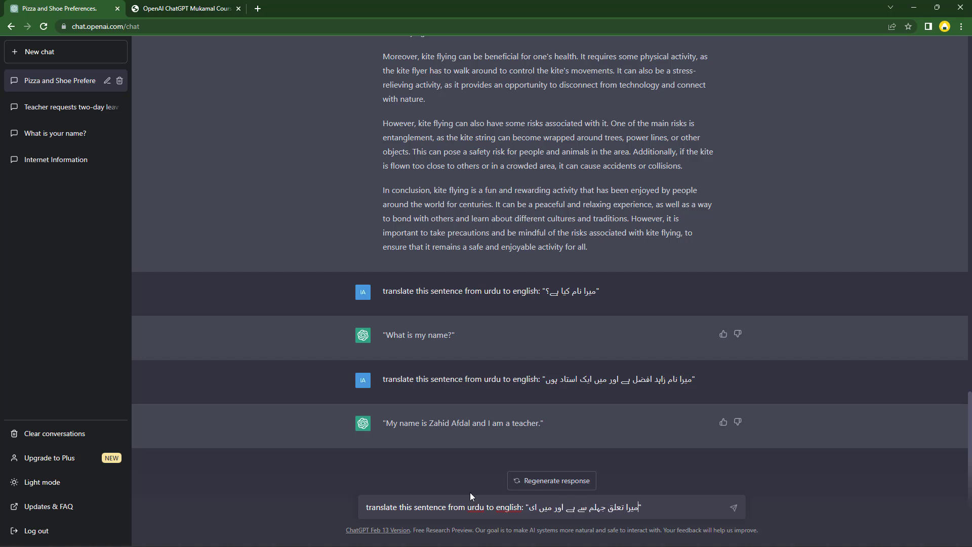
{"action": "type", "text": " وئیر انجینئر ہوں"}
{"action": "key", "text": "Return"}
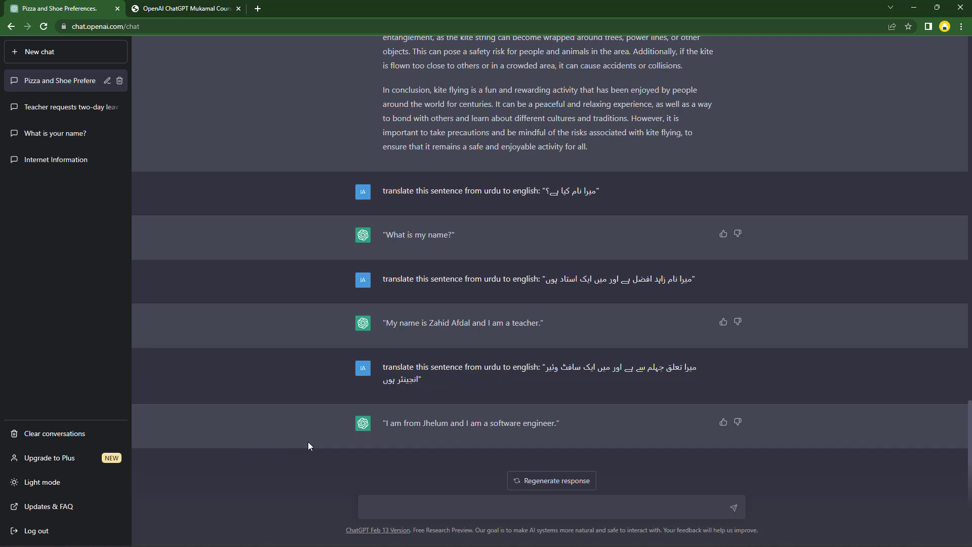
Step: Copy the first translation request into the message box
{"action": "triple_click", "coordinate": [448, 194]}
{"action": "right_click", "coordinate": [448, 194]}
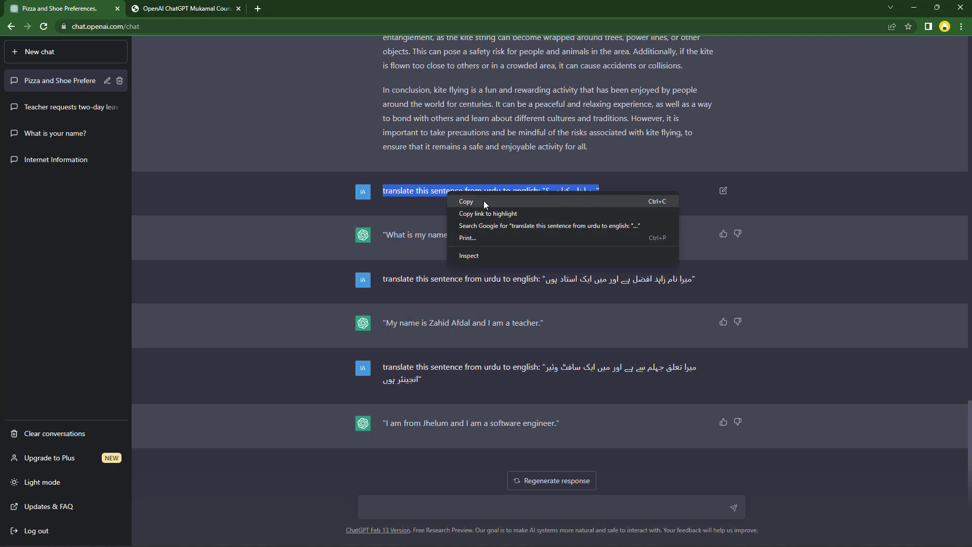
{"action": "left_click", "coordinate": [484, 201]}
{"action": "left_click", "coordinate": [449, 508]}
{"action": "key", "text": "ctrl+v"}
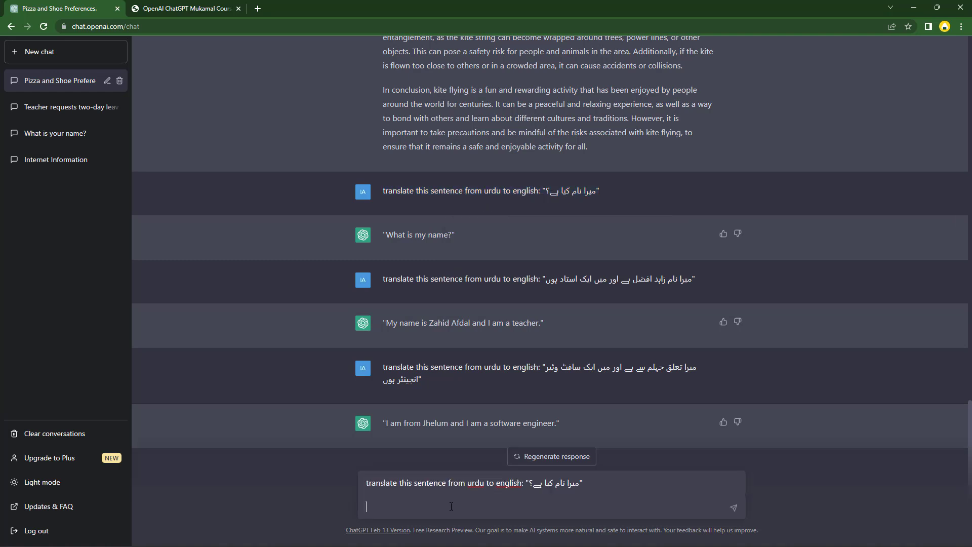
{"action": "key", "text": "BackSpace"}
Step: Change the prompt's languages to translate from English to Urdu
{"action": "key", "text": "BackSpace"}
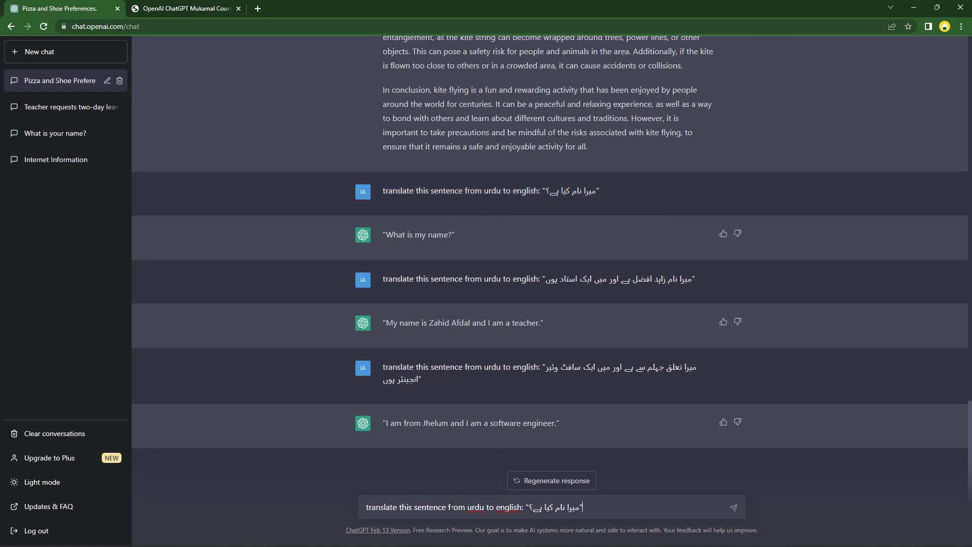
{"action": "double_click", "coordinate": [476, 506]}
{"action": "key", "text": "BackSpace"}
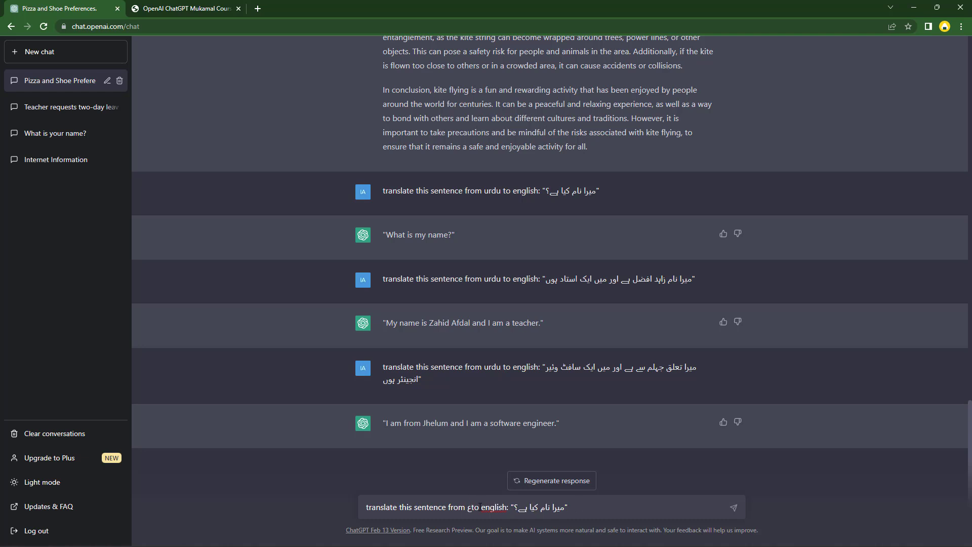
{"action": "type", "text": "enlish"}
{"action": "key", "text": "Right"}
{"action": "key", "text": "Right"}
{"action": "key", "text": "Right"}
{"action": "key", "text": "Delete"}
{"action": "key", "text": "Delete"}
{"action": "key", "text": "Delete"}
{"action": "key", "text": "Delete"}
{"action": "key", "text": "Delete"}
{"action": "key", "text": "Delete"}
{"action": "key", "text": "Delete"}
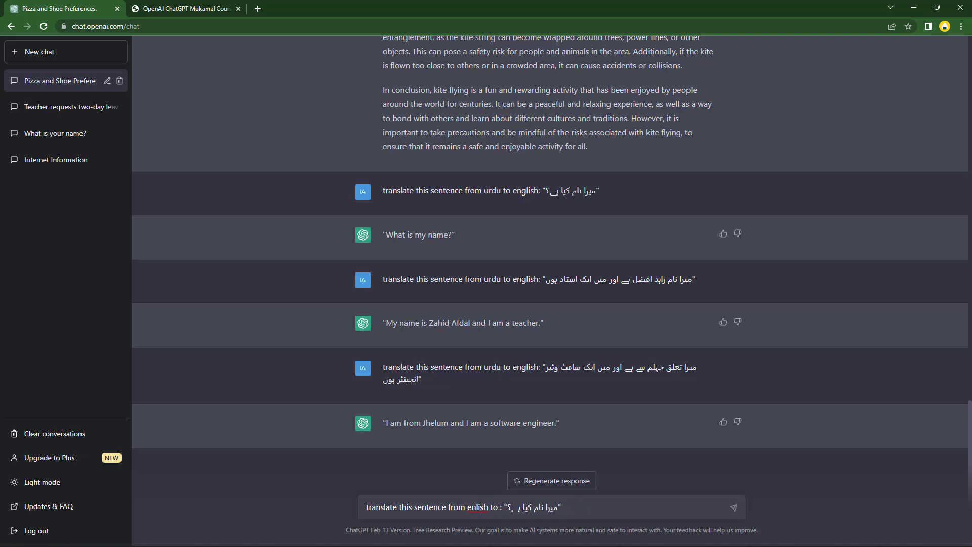
{"action": "type", "text": "uurdu"}
{"action": "key", "text": "Left"}
{"action": "key", "text": "Left"}
{"action": "key", "text": "Left"}
{"action": "key", "text": "Left"}
{"action": "key", "text": "BackSpace"}
Step: Replace the quoted sentence with 'i am from jhelum and i am a software engineer' and send it
{"action": "left_click_drag", "start_coordinate": [526, 507], "coordinate": [577, 508]}
{"action": "key", "text": "BackSpace"}
{"action": "type", "text": "i am from jhelum and i am a softwar"}
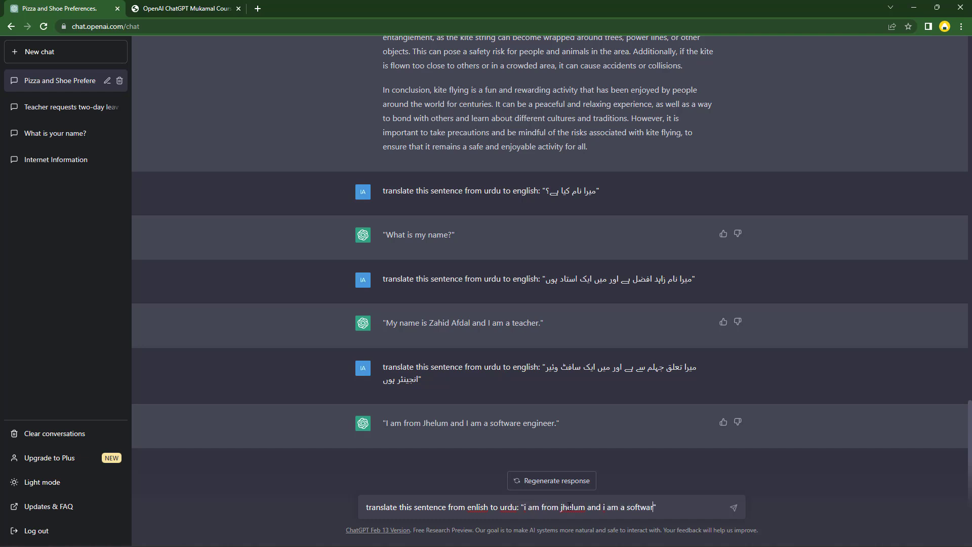
{"action": "type", "text": "e engineer"}
{"action": "key", "text": "Return"}
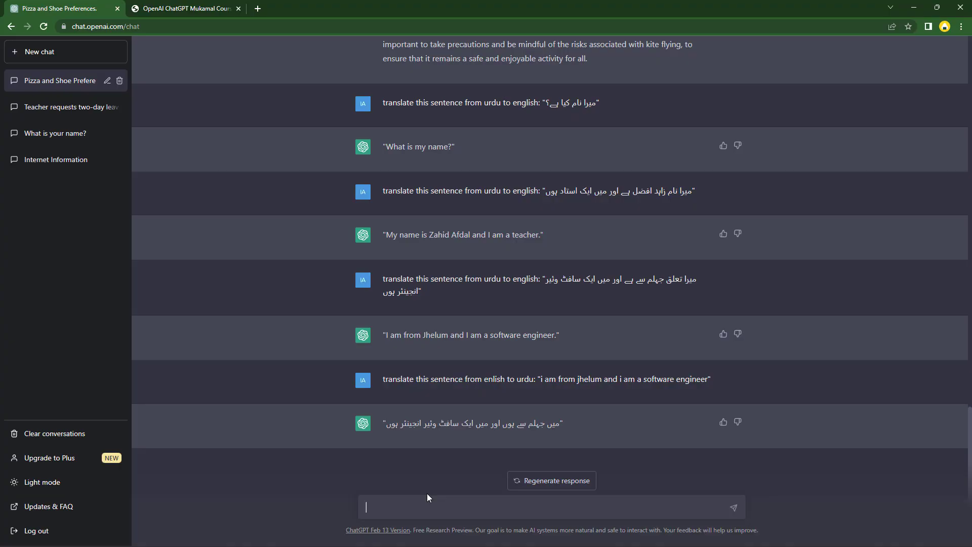
{"action": "type", "text": "what is noun?"}
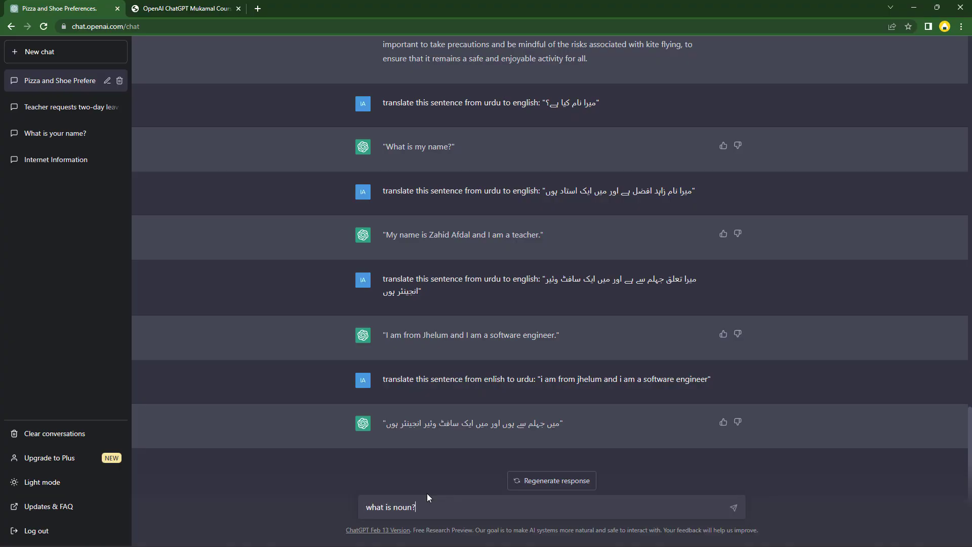
Step: Ask 'what is noun?' and review the definition with common and proper noun examples
{"action": "key", "text": "Return"}
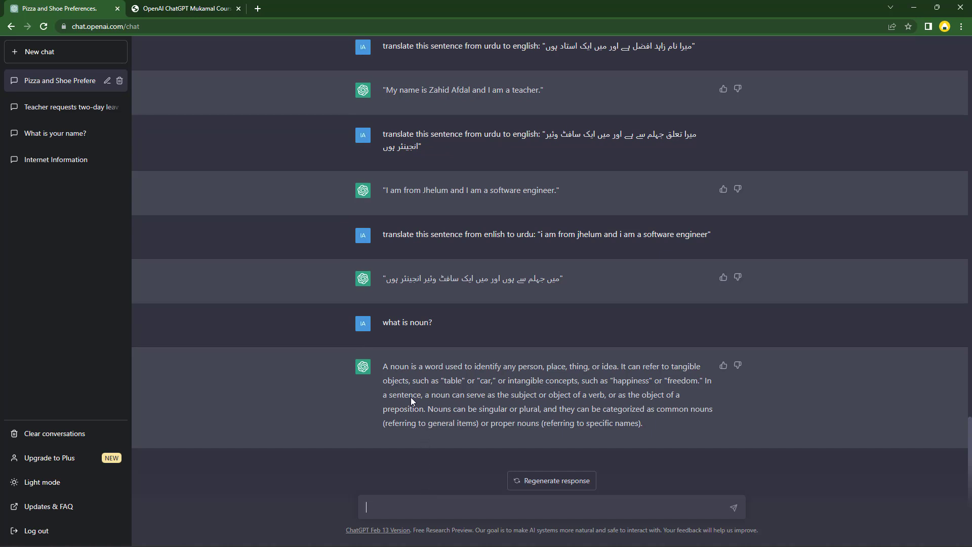
{"action": "left_click_drag", "start_coordinate": [381, 367], "coordinate": [665, 436]}
{"action": "left_click", "coordinate": [665, 436]}
{"action": "left_click", "coordinate": [472, 507]}
Step: Ask for examples of past sentences, then 'what is past in English grammar?'
{"action": "type", "text": "give me some examples of past sentences"}
{"action": "key", "text": "Return"}
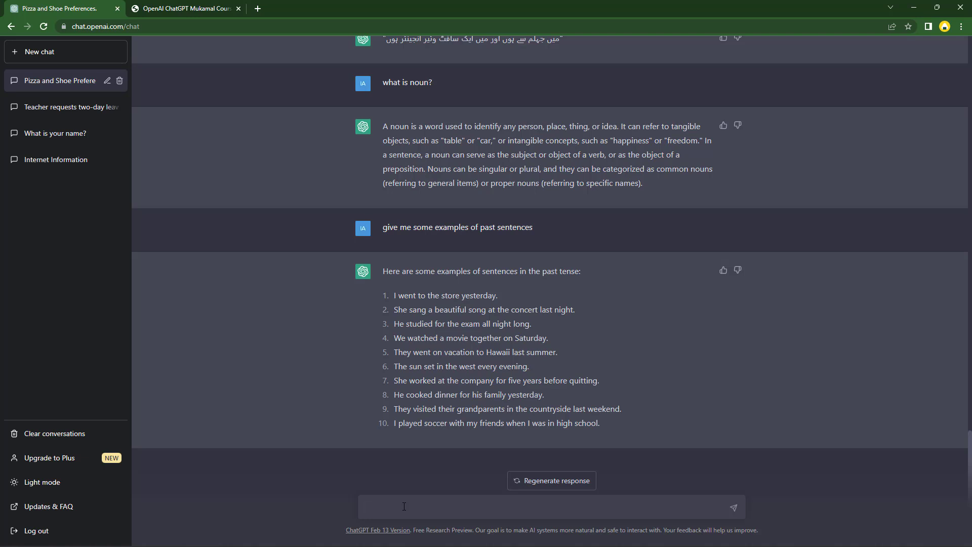
{"action": "type", "text": "what is past in English grammar?"}
{"action": "key", "text": "Return"}
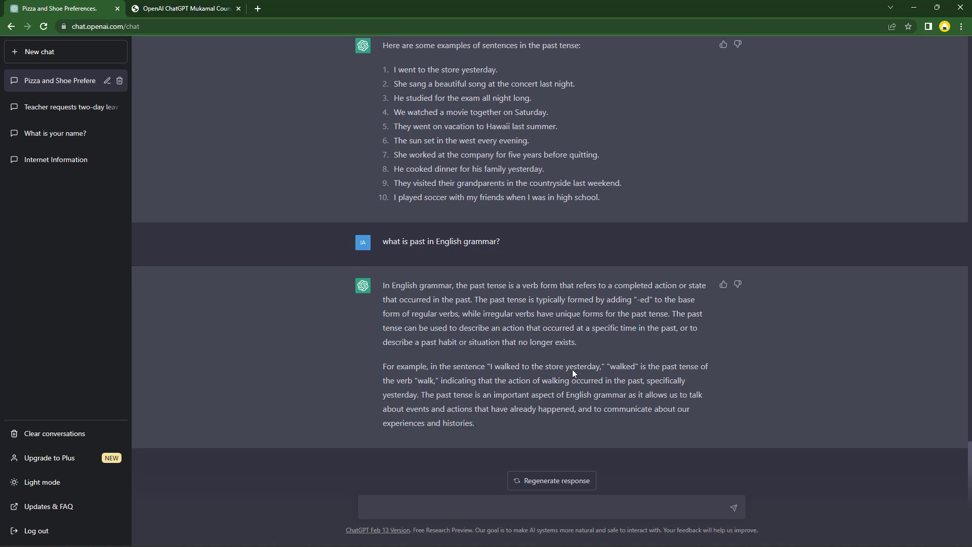
Step: Review the past tense explanation and type 'read the following paragraph and ask me five questions from it'
{"action": "left_click_drag", "start_coordinate": [385, 285], "coordinate": [551, 405]}
{"action": "left_click", "coordinate": [551, 405]}
{"action": "type", "text": "read the following paragraph and ask me five questions from it. \""}
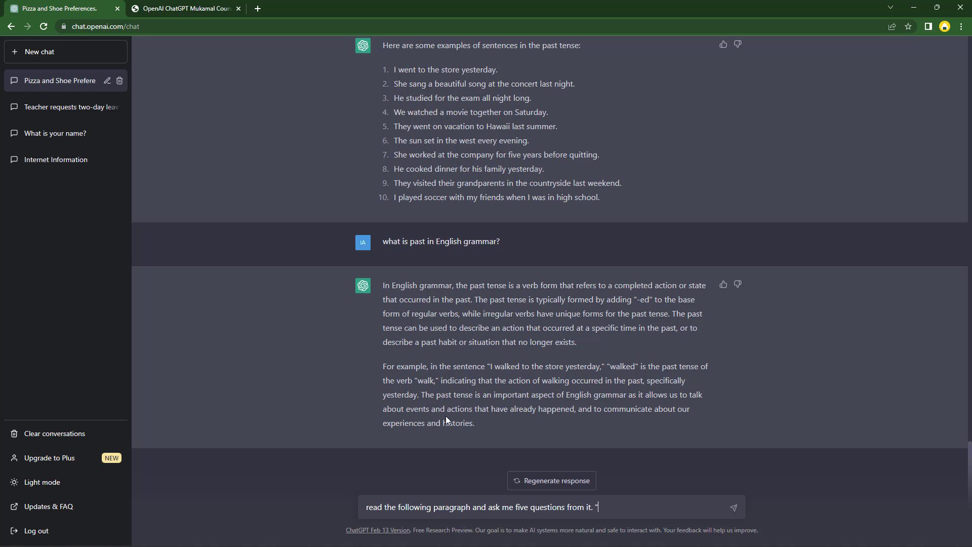
Step: Copy the past tense explanation into the prompt as the paragraph and send it
{"action": "left_click_drag", "start_coordinate": [480, 423], "coordinate": [376, 303]}
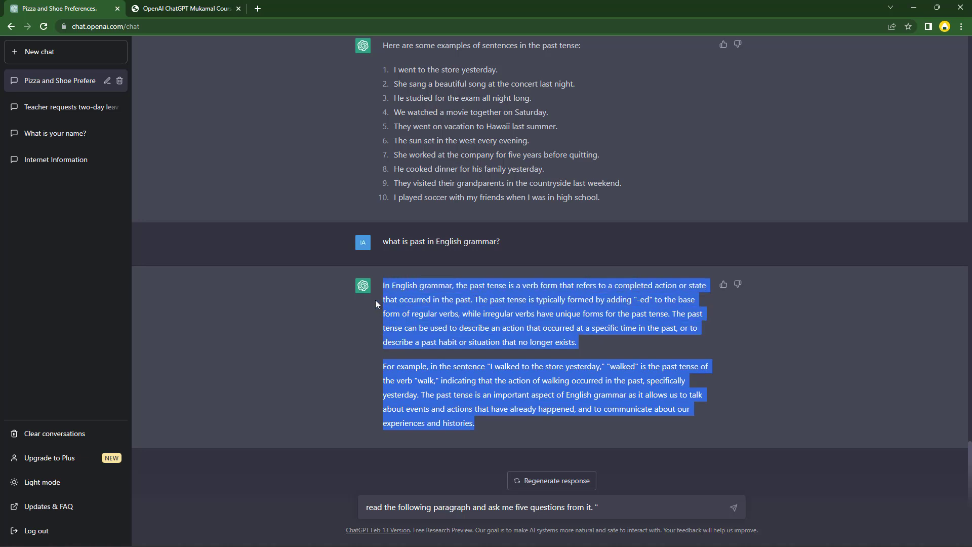
{"action": "right_click", "coordinate": [409, 306]}
{"action": "left_click", "coordinate": [436, 320]}
{"action": "left_click", "coordinate": [646, 506]}
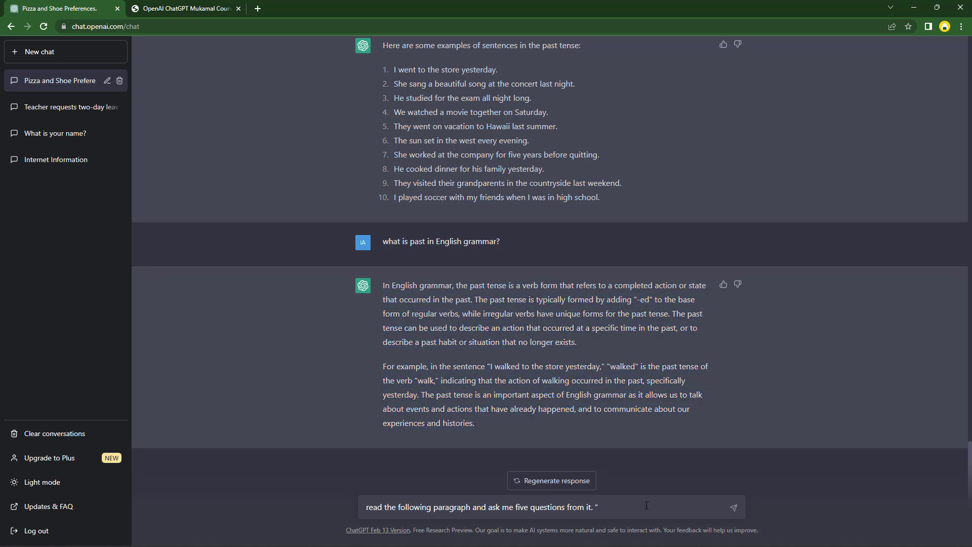
{"action": "key", "text": "ctrl+v"}
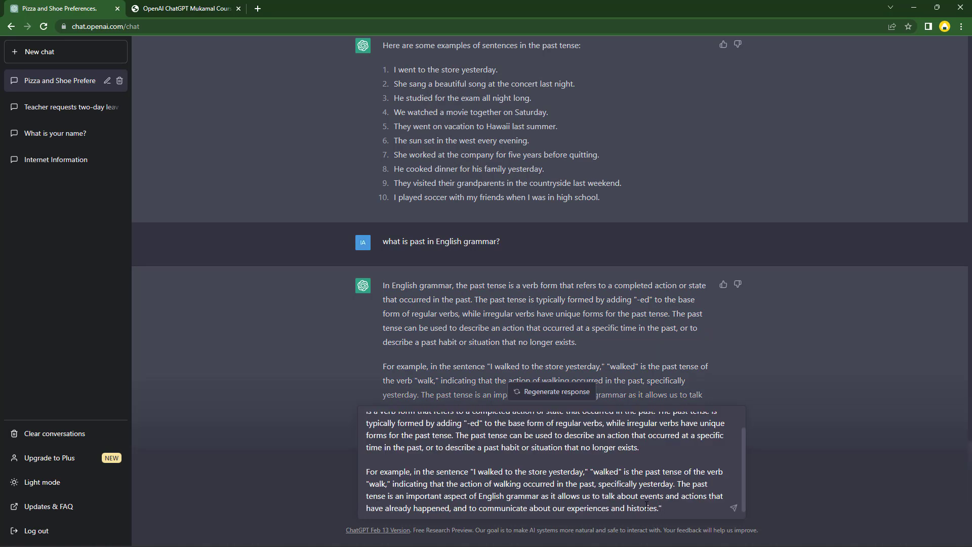
{"action": "key", "text": "Return"}
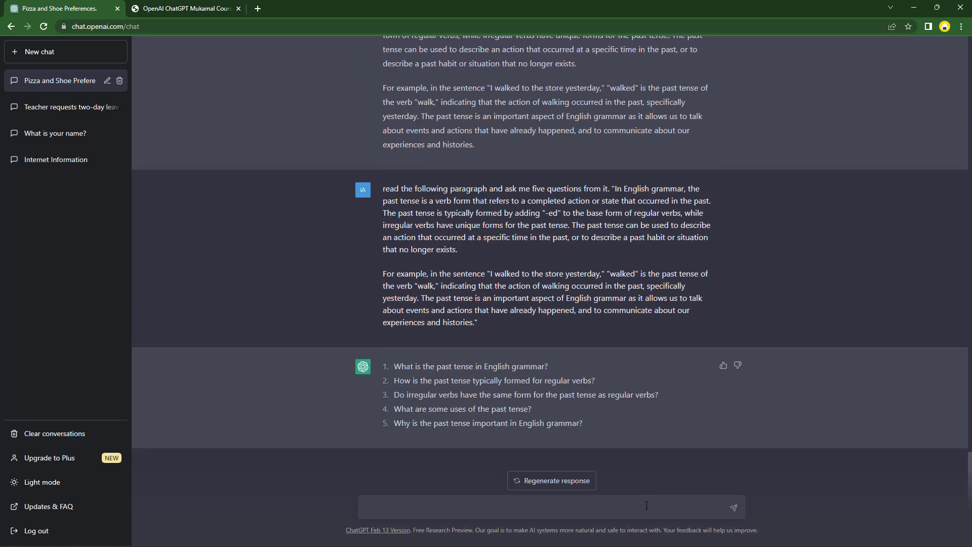
Step: Review the submitted paragraph and the five generated comprehension questions
{"action": "left_click_drag", "start_coordinate": [382, 215], "coordinate": [494, 311]}
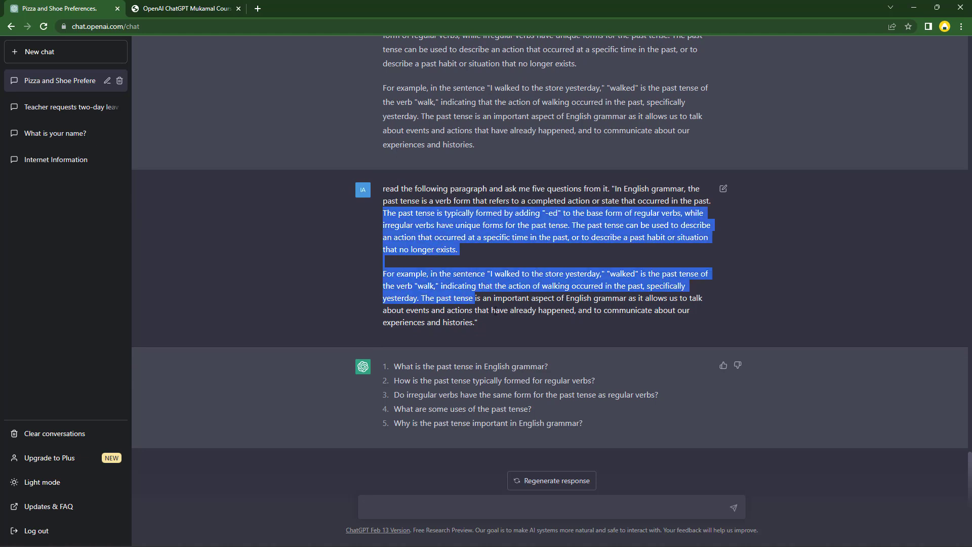
{"action": "left_click", "coordinate": [494, 313]}
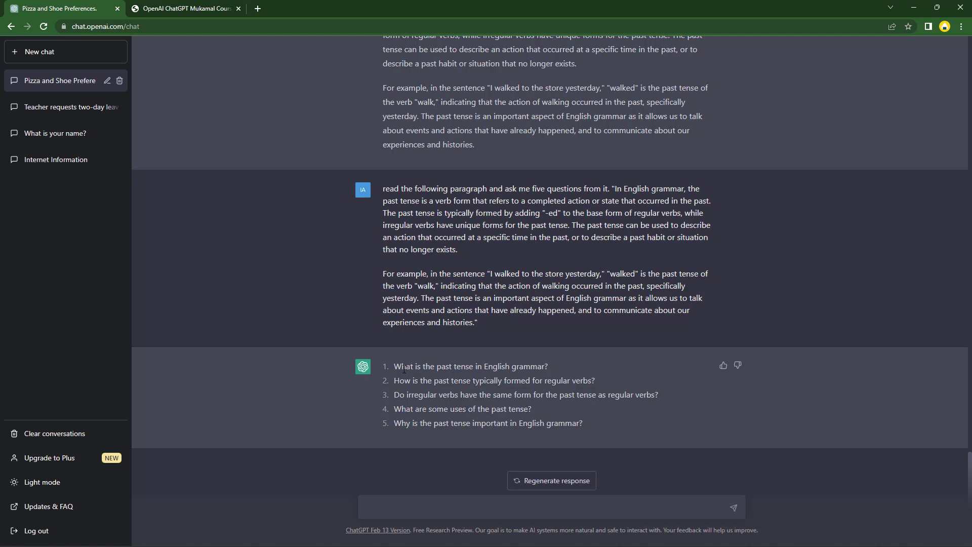
{"action": "left_click_drag", "start_coordinate": [394, 365], "coordinate": [621, 395]}
{"action": "left_click", "coordinate": [575, 409]}
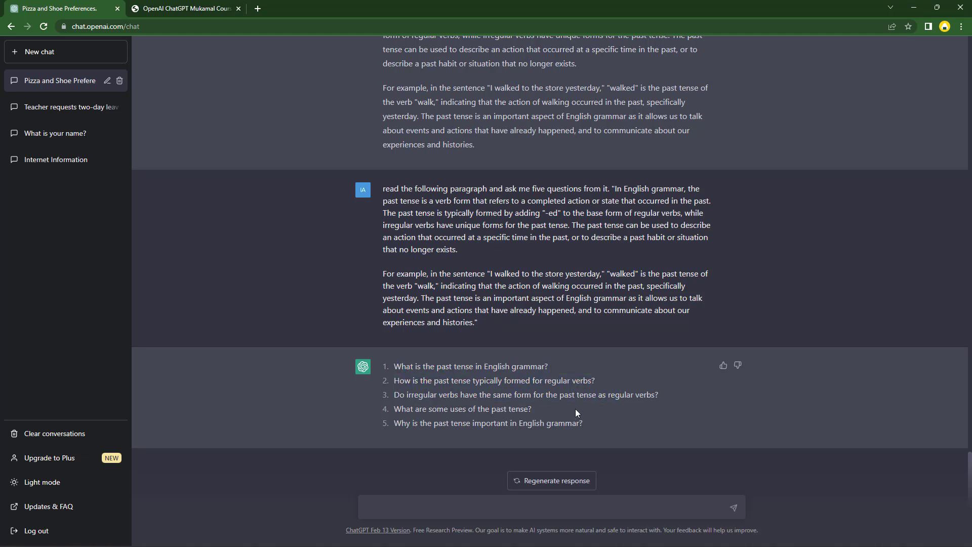
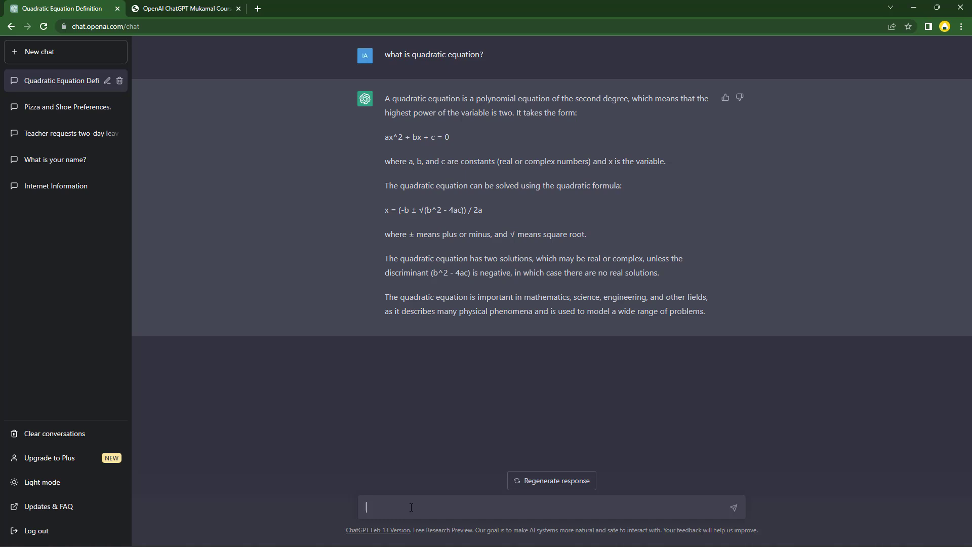
Step: Ask ChatGPT to solve u^2-5u-14=0, getting u = 7 and u = -2
{"action": "type", "text": "solve the quadratic equation u"}
{"action": "type", "text": "^2-5u-"}
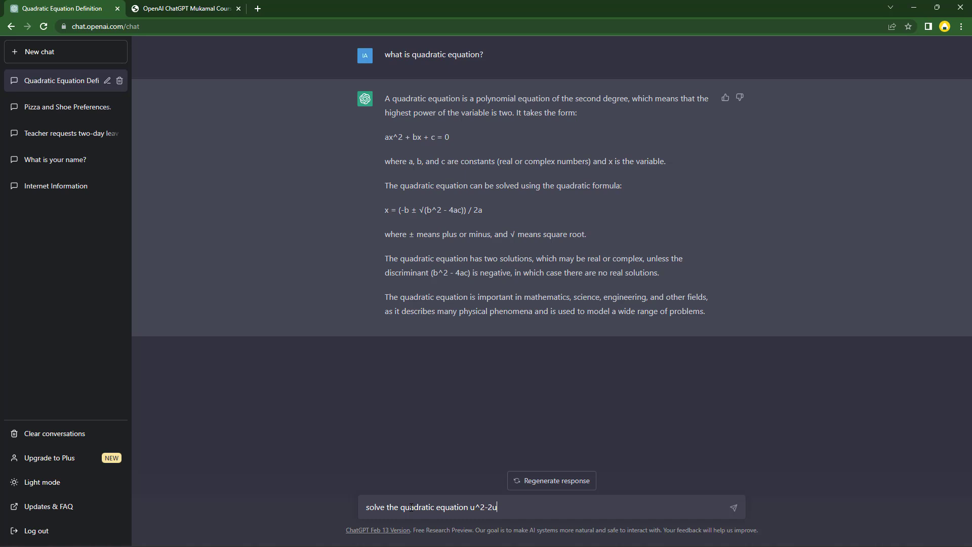
{"action": "type", "text": "14=0"}
{"action": "key", "text": "Return"}
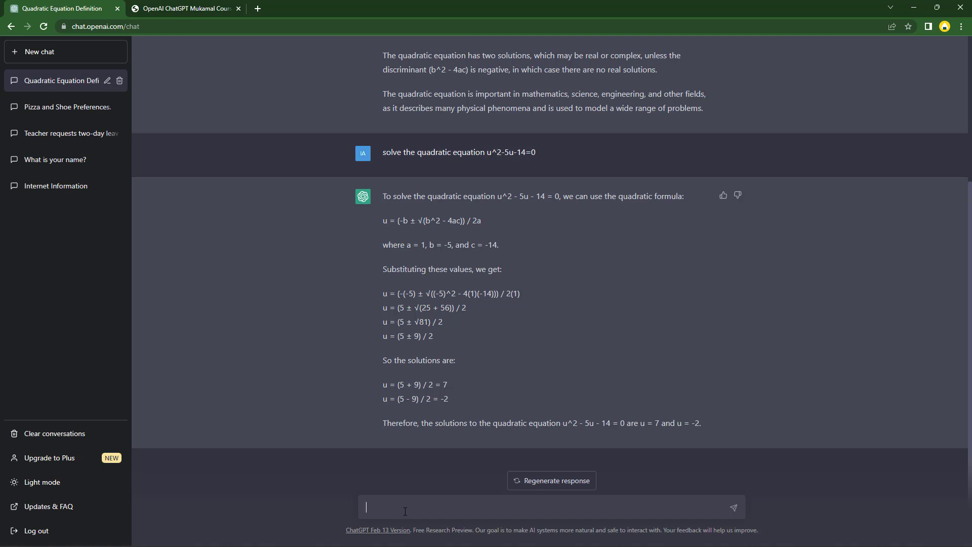
{"action": "left_click", "coordinate": [406, 511]}
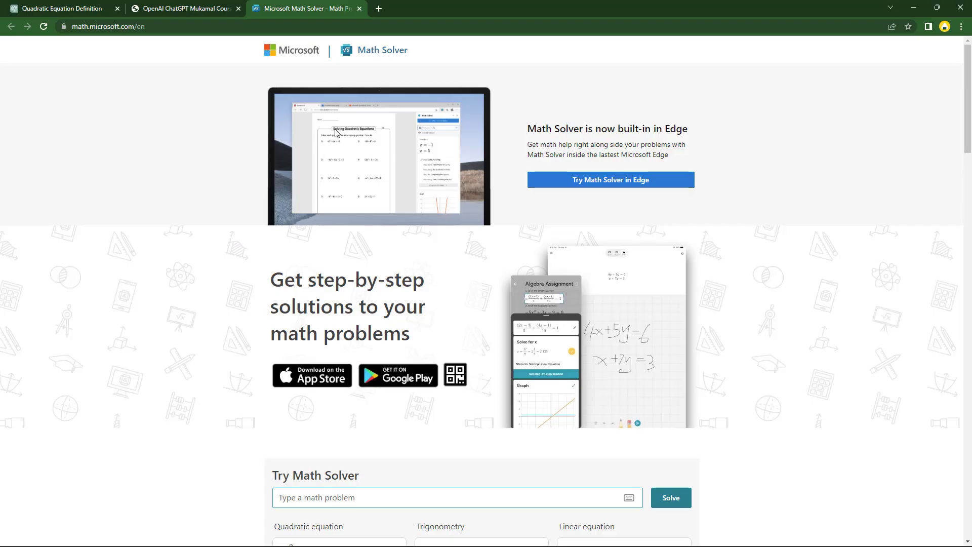
Step: Enter u^2-5u-14=0 with Math Solver's math keyboard and solve it, giving u = -2 and u = 7
{"action": "scroll", "coordinate": [334, 139], "scroll_direction": "down", "scroll_amount": 6}
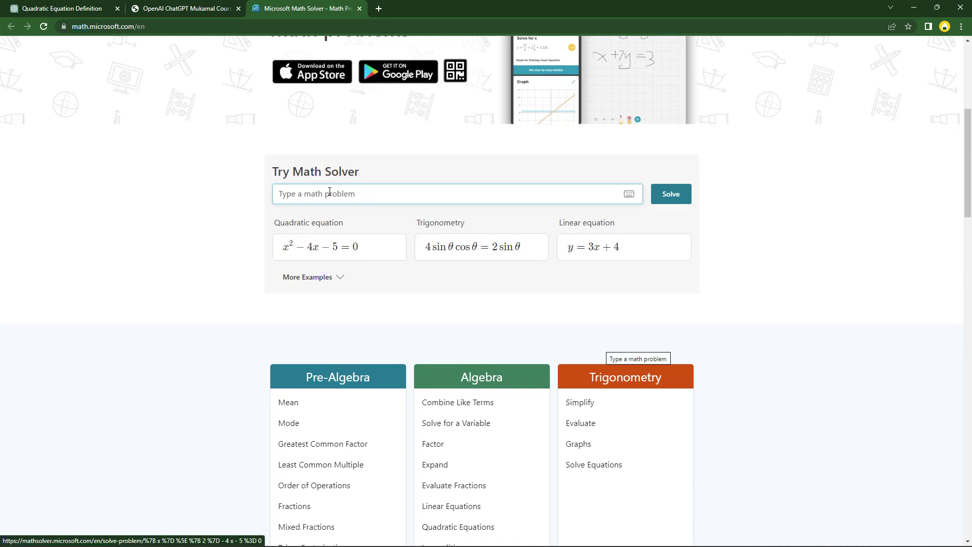
{"action": "left_click", "coordinate": [629, 198]}
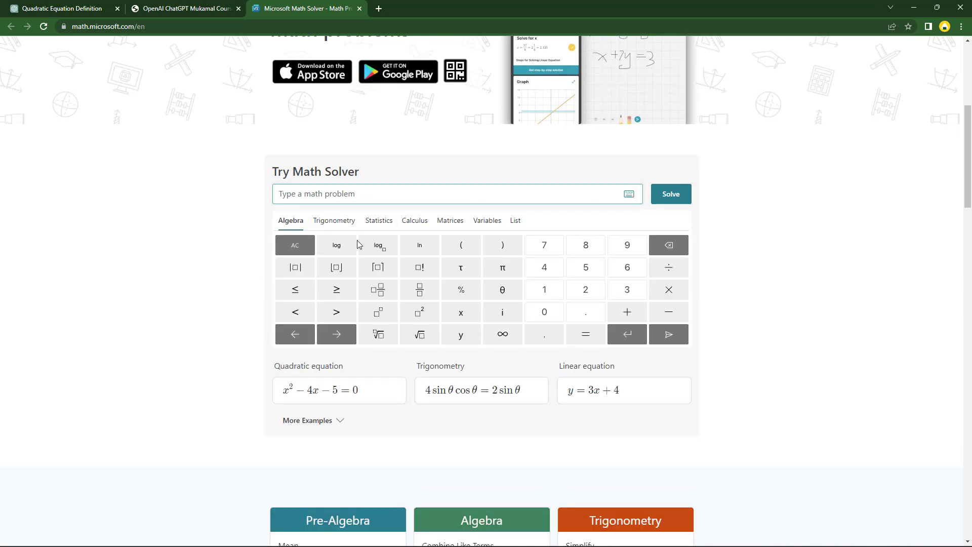
{"action": "left_click", "coordinate": [334, 193]}
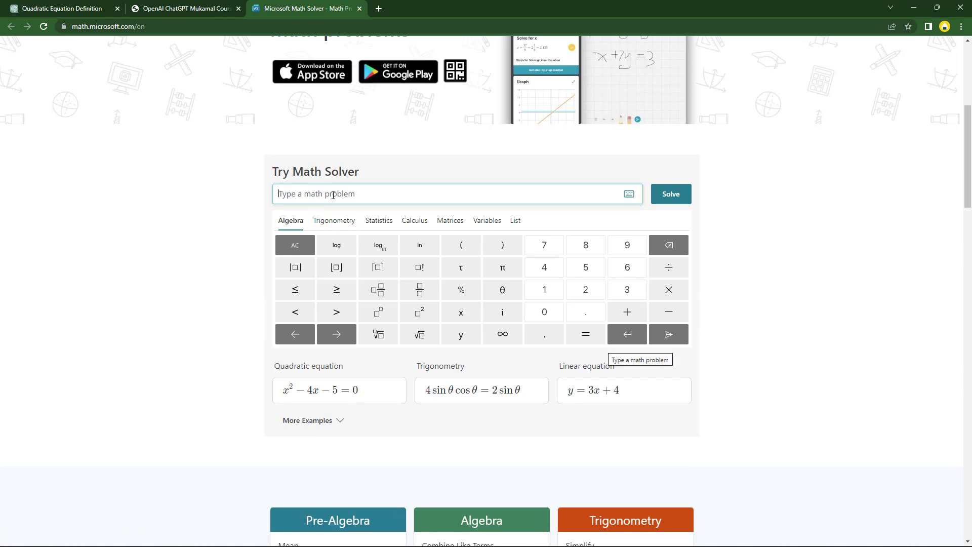
{"action": "type", "text": "u^2"}
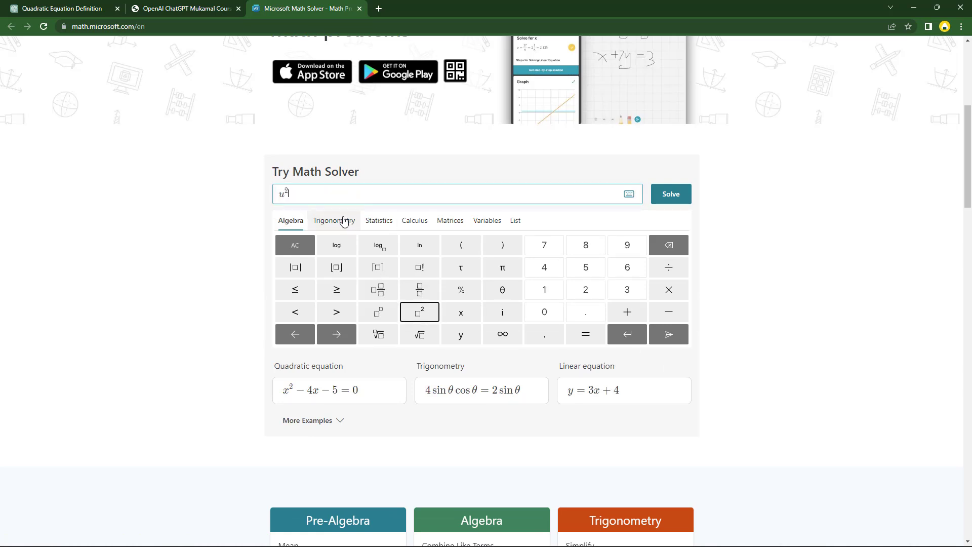
{"action": "key", "text": "Right"}
{"action": "type", "text": "-"}
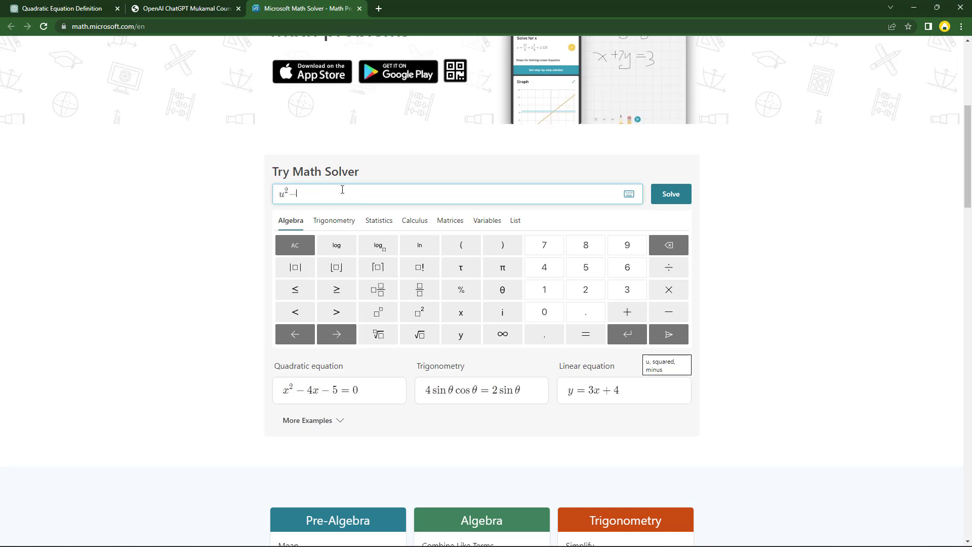
{"action": "type", "text": "5u"}
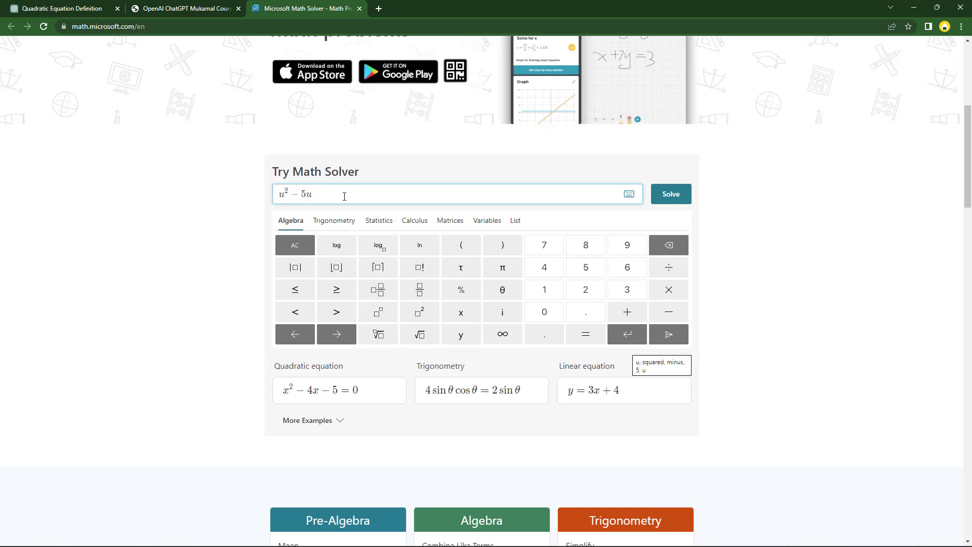
{"action": "type", "text": "-14=0"}
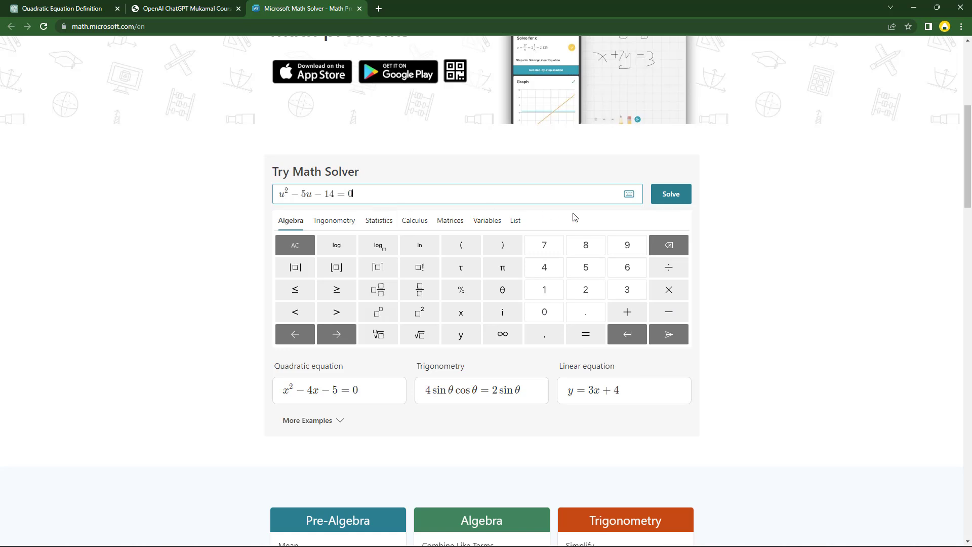
{"action": "left_click", "coordinate": [663, 203]}
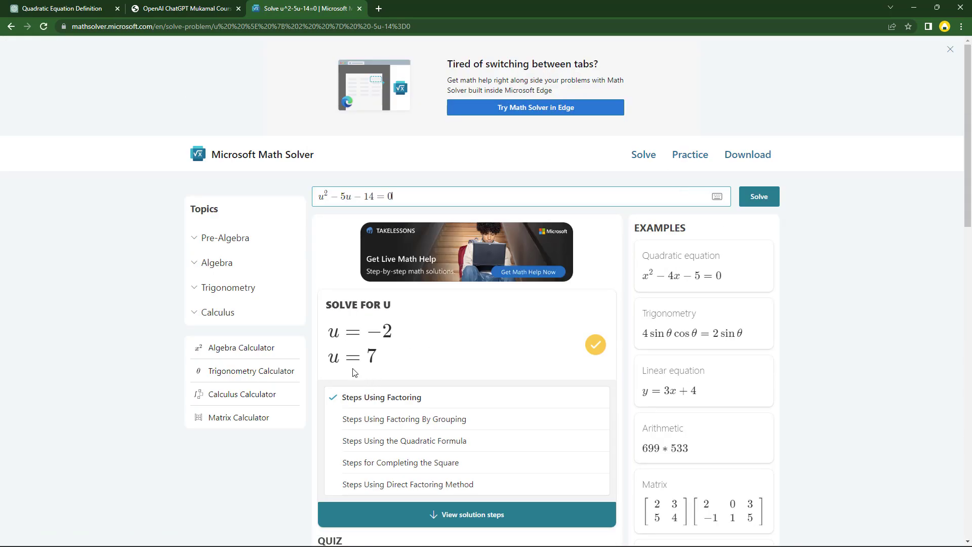
Step: Compare Math Solver's u = -2 result with ChatGPT's two solution lines
{"action": "left_click_drag", "start_coordinate": [346, 332], "coordinate": [400, 333]}
{"action": "left_click", "coordinate": [379, 371]}
{"action": "left_click", "coordinate": [50, 9]}
{"action": "left_click_drag", "start_coordinate": [396, 390], "coordinate": [461, 405]}
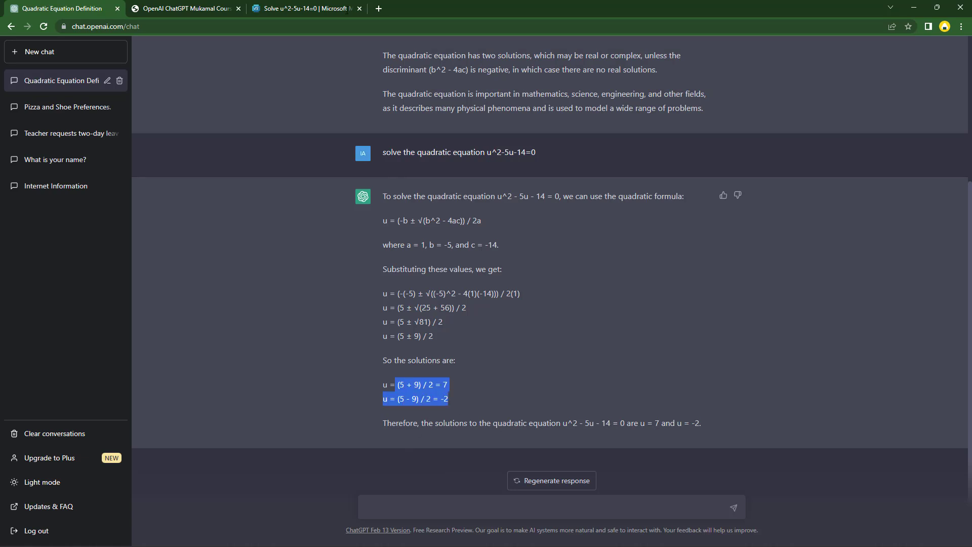
{"action": "left_click", "coordinate": [329, 8]}
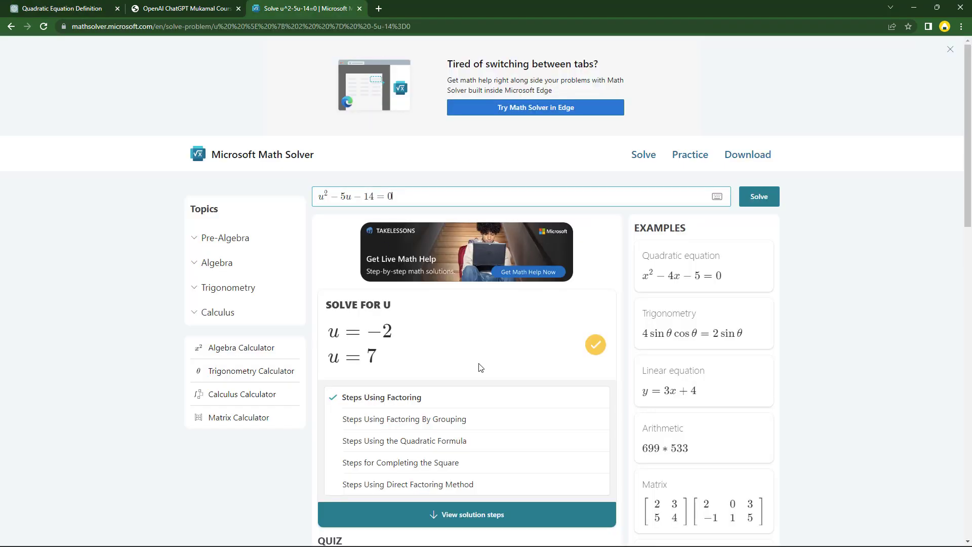
Step: Show and scroll through Math Solver's factoring solution steps for u² − 5u − 14 = 0
{"action": "scroll", "coordinate": [480, 364], "scroll_direction": "down", "scroll_amount": 3}
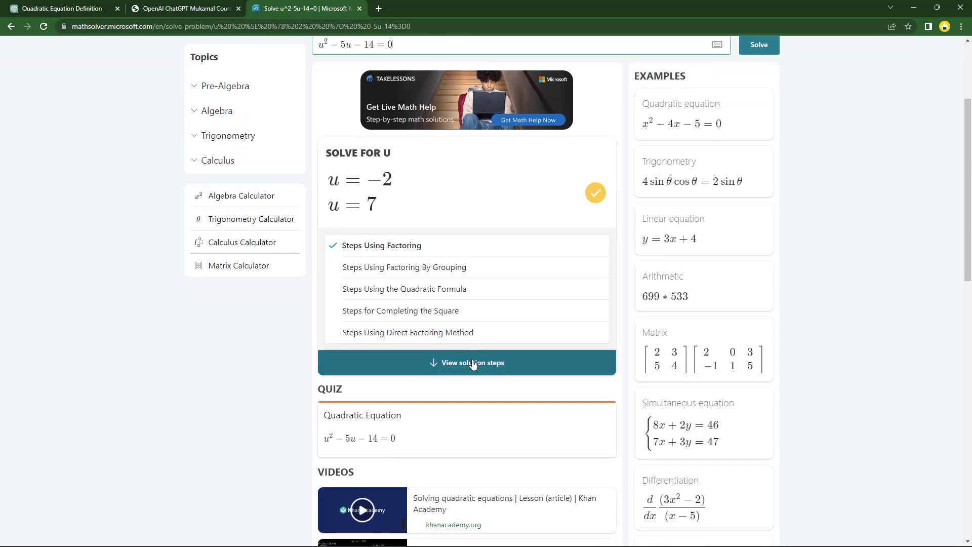
{"action": "left_click", "coordinate": [479, 365]}
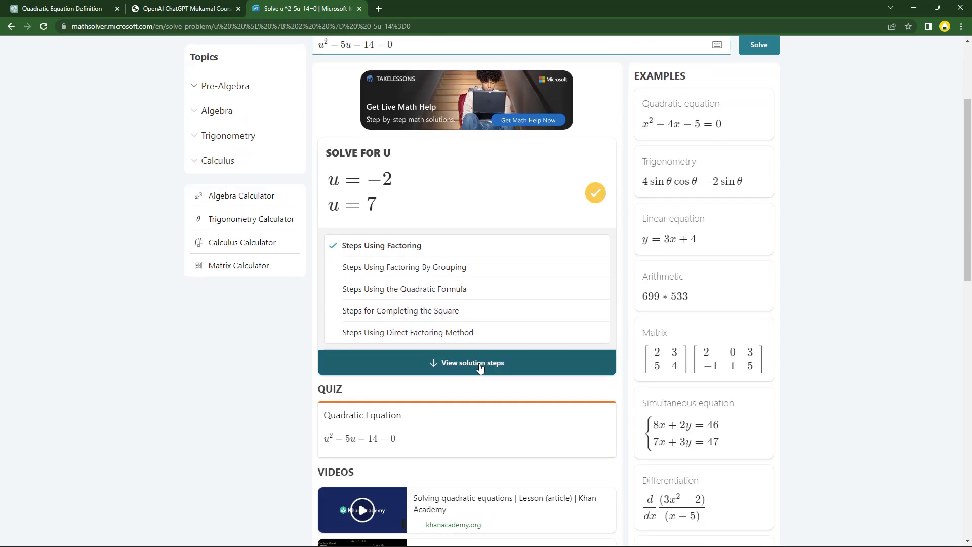
{"action": "scroll", "coordinate": [376, 218], "scroll_direction": "down", "scroll_amount": 5}
{"action": "scroll", "coordinate": [424, 192], "scroll_direction": "down", "scroll_amount": 9}
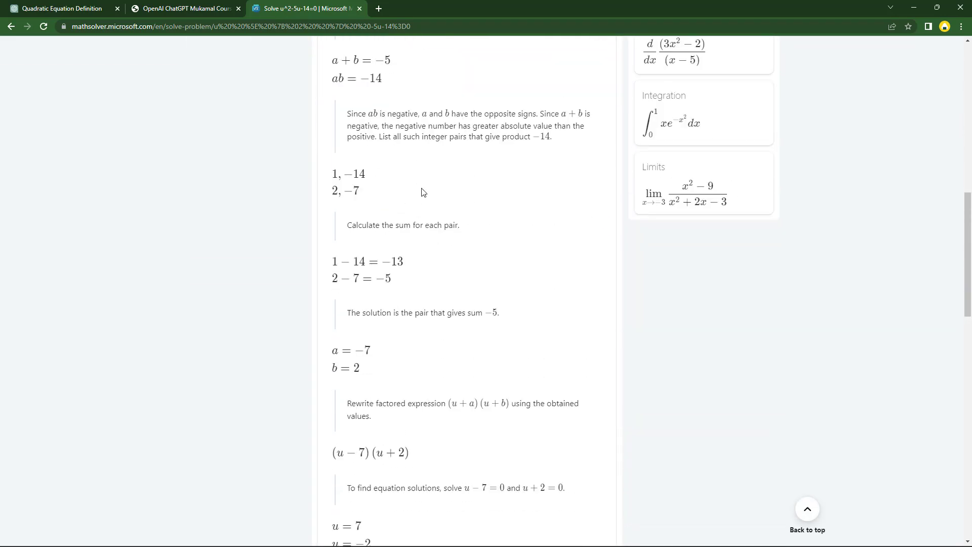
{"action": "scroll", "coordinate": [439, 280], "scroll_direction": "up", "scroll_amount": 20}
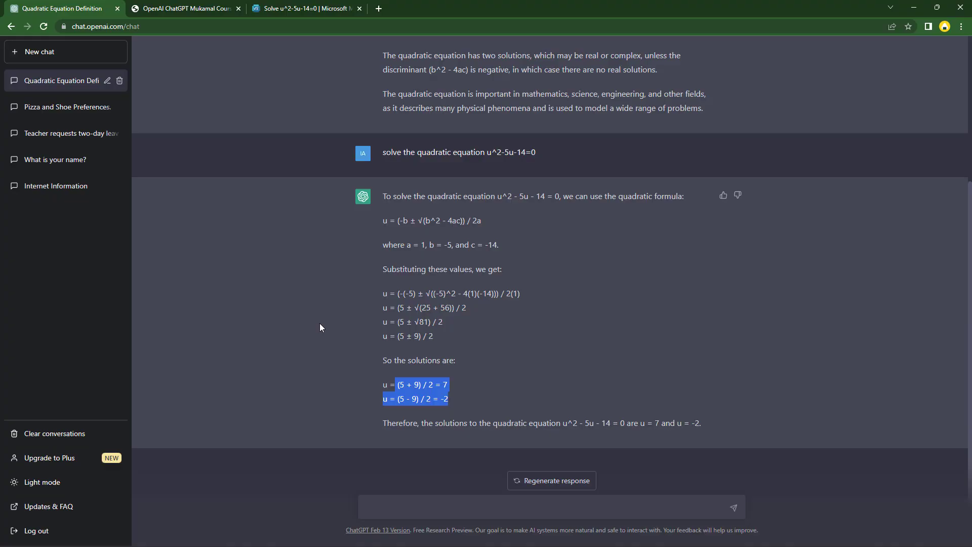
Step: Back in the ChatGPT conversation, clear the earlier highlight in the chat
{"action": "left_click", "coordinate": [320, 323]}
Step: Ask ChatGPT 'what is the formula of percentage?'
{"action": "left_click", "coordinate": [422, 504]}
{"action": "type", "text": "what is the formula of percentage?"}
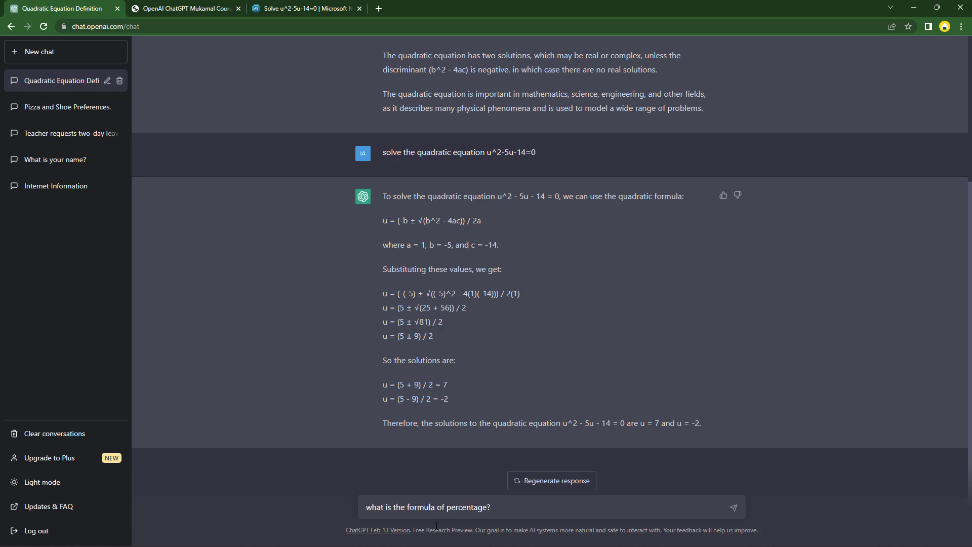
{"action": "key", "text": "Return"}
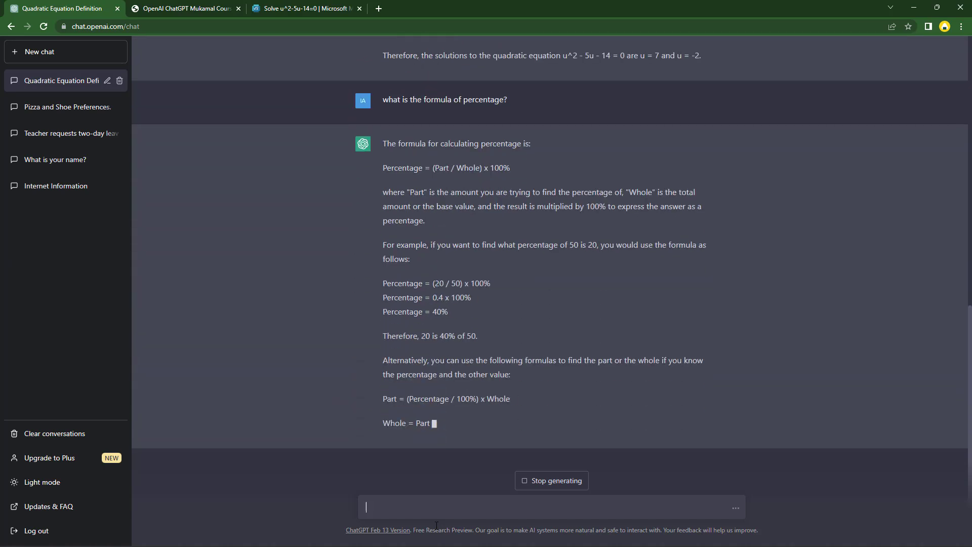
Step: Copy the answer line Percentage = (Part / Whole) x 100%
{"action": "triple_click", "coordinate": [481, 168]}
{"action": "right_click", "coordinate": [477, 171]}
{"action": "left_click", "coordinate": [513, 183]}
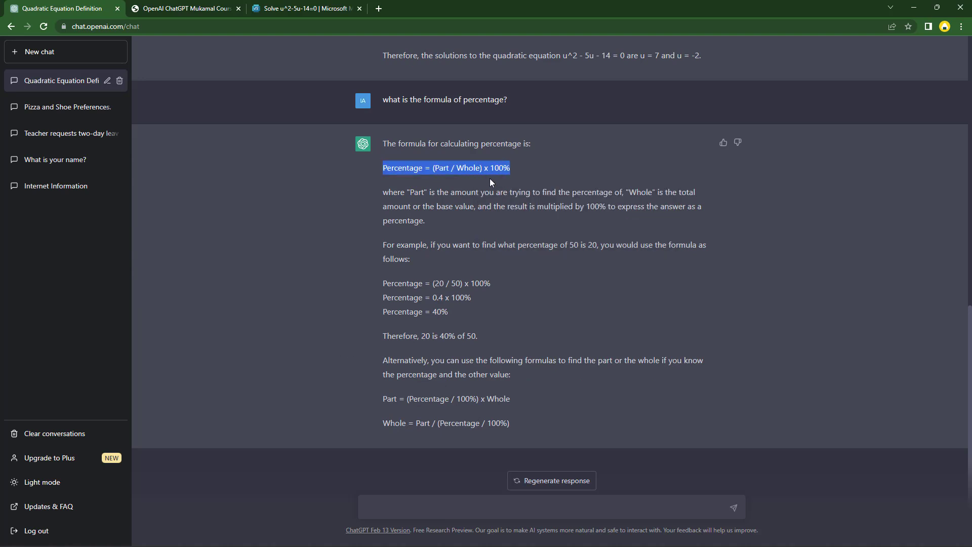
{"action": "left_click", "coordinate": [490, 177]}
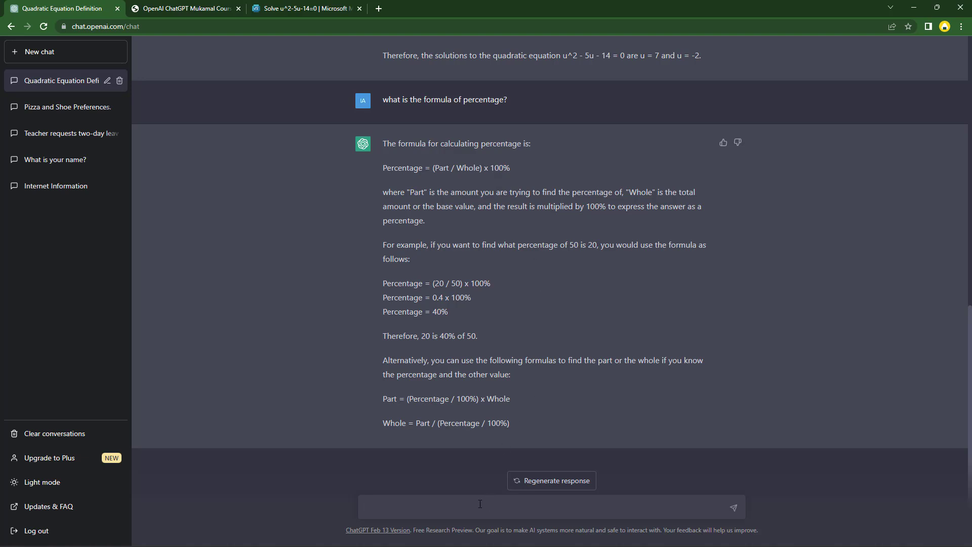
Step: Draft 'is this mathematical formula correct?' with the pasted formula, changing 100% to 10034%
{"action": "type", "text": "is this mathematical formula correct? "}
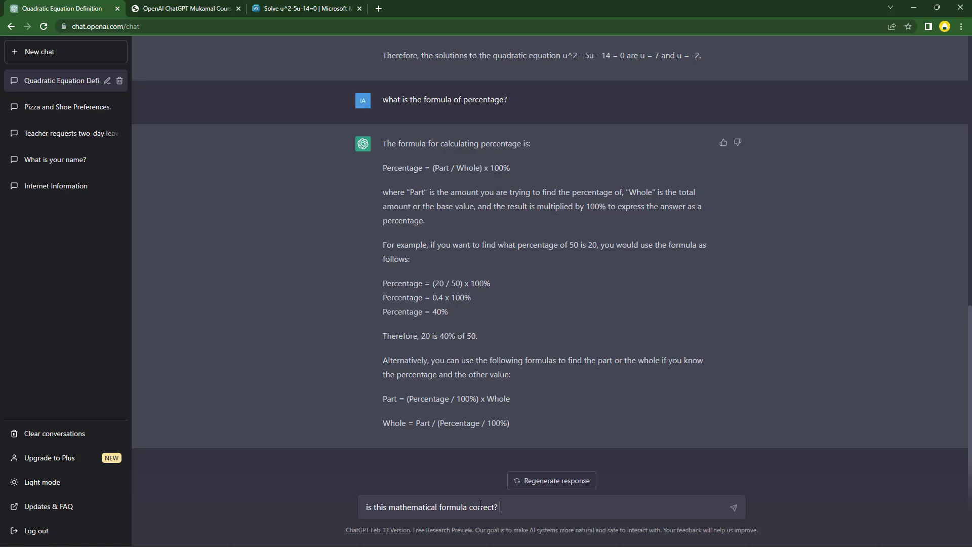
{"action": "type", "text": "\""}
{"action": "key", "text": "ctrl+v"}
{"action": "key", "text": "BackSpace"}
{"action": "type", "text": "\""}
{"action": "key", "text": "Left"}
{"action": "key", "text": "Left"}
{"action": "type", "text": "34"}
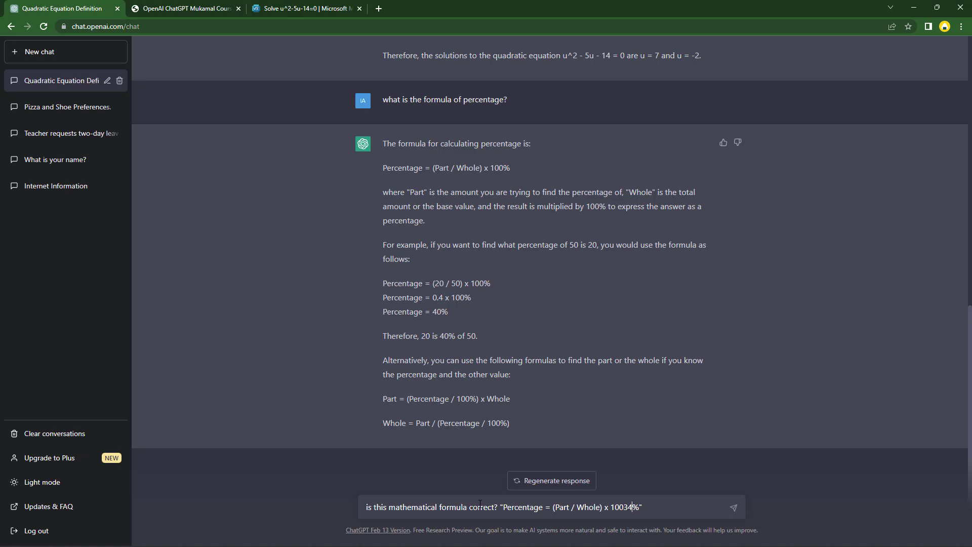
Step: Swap the terms to (whole/ part), send the question, and return to Math Solver's solution
{"action": "double_click", "coordinate": [560, 506]}
{"action": "type", "text": "whole"}
{"action": "key", "text": "Right"}
{"action": "key", "text": "Right"}
{"action": "key", "text": "Delete"}
{"action": "key", "text": "Delete"}
{"action": "key", "text": "Delete"}
{"action": "key", "text": "Delete"}
{"action": "key", "text": "Delete"}
{"action": "type", "text": "part"}
{"action": "key", "text": "Return"}
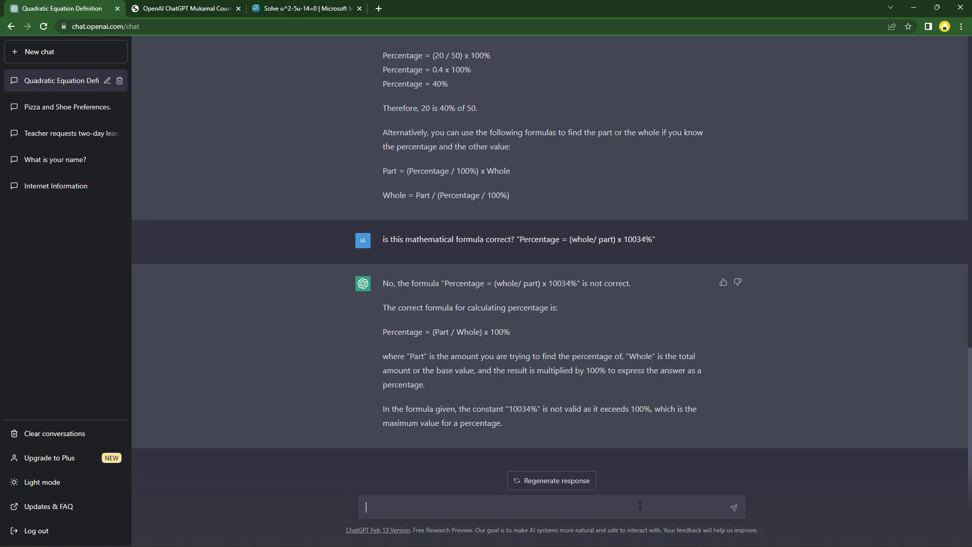
{"action": "left_click", "coordinate": [334, 7]}
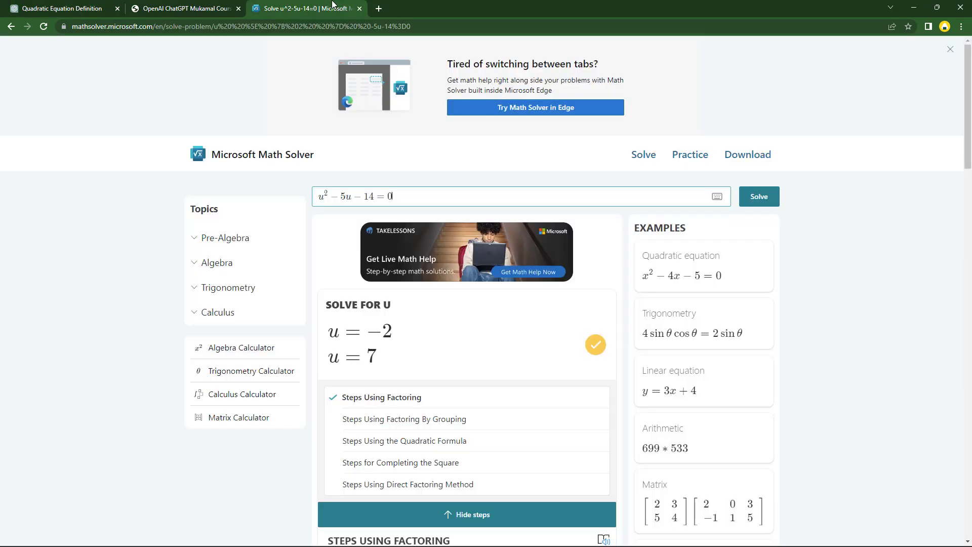